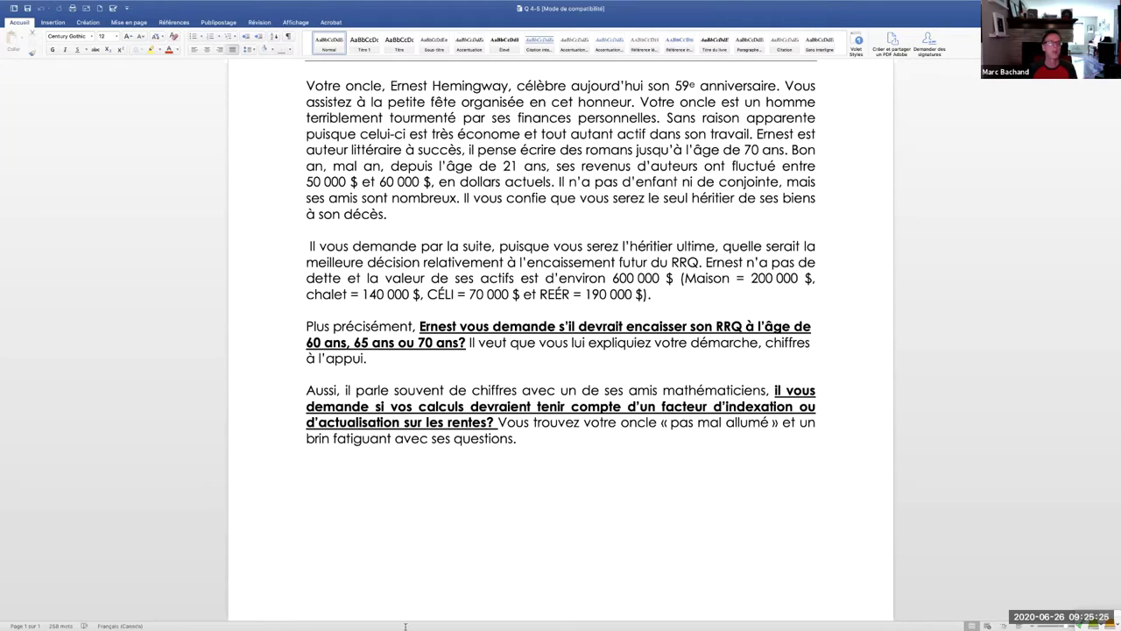
# Switch to Excel, bring the S 4-5.xls workbook to the front and show it full screen
pyautogui.moveTo(404, 625)
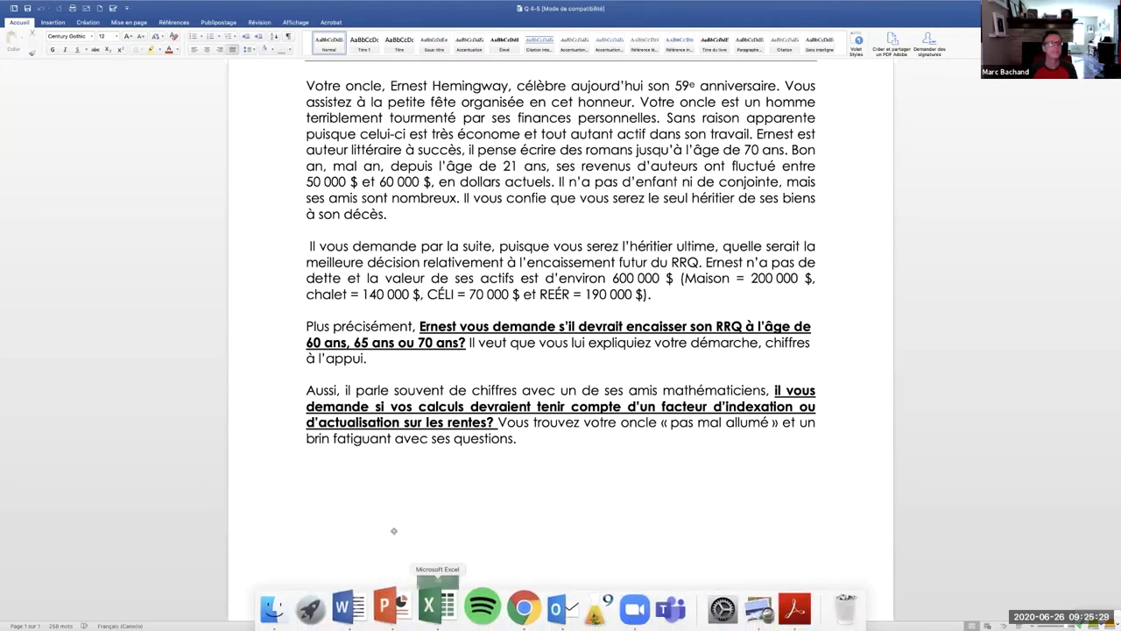
pyautogui.click(437, 604)
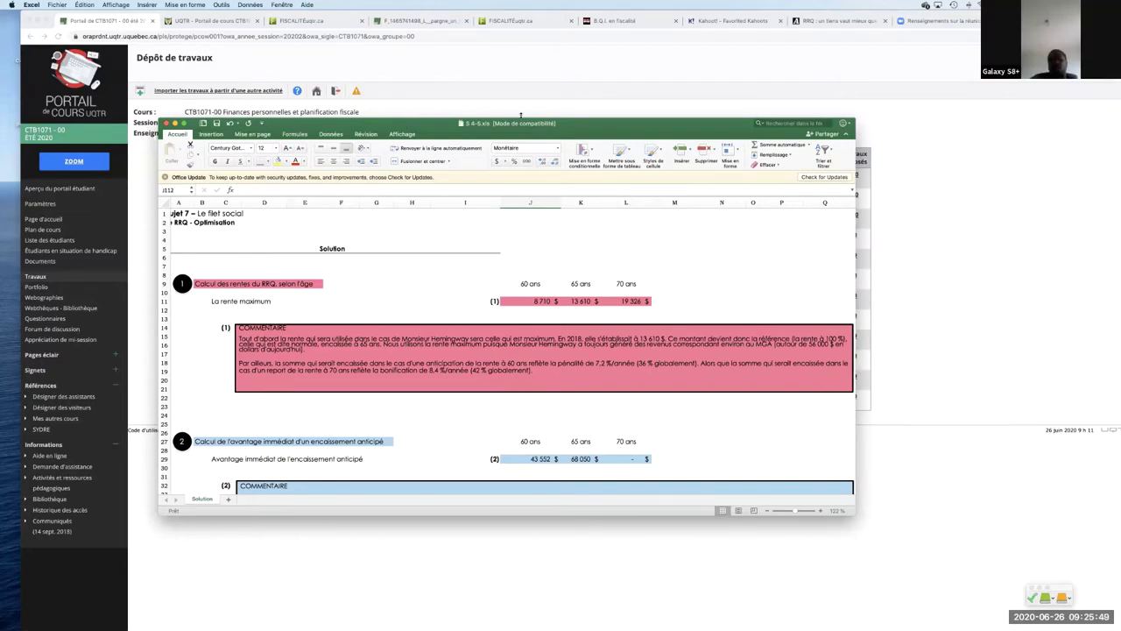
pyautogui.click(550, 94)
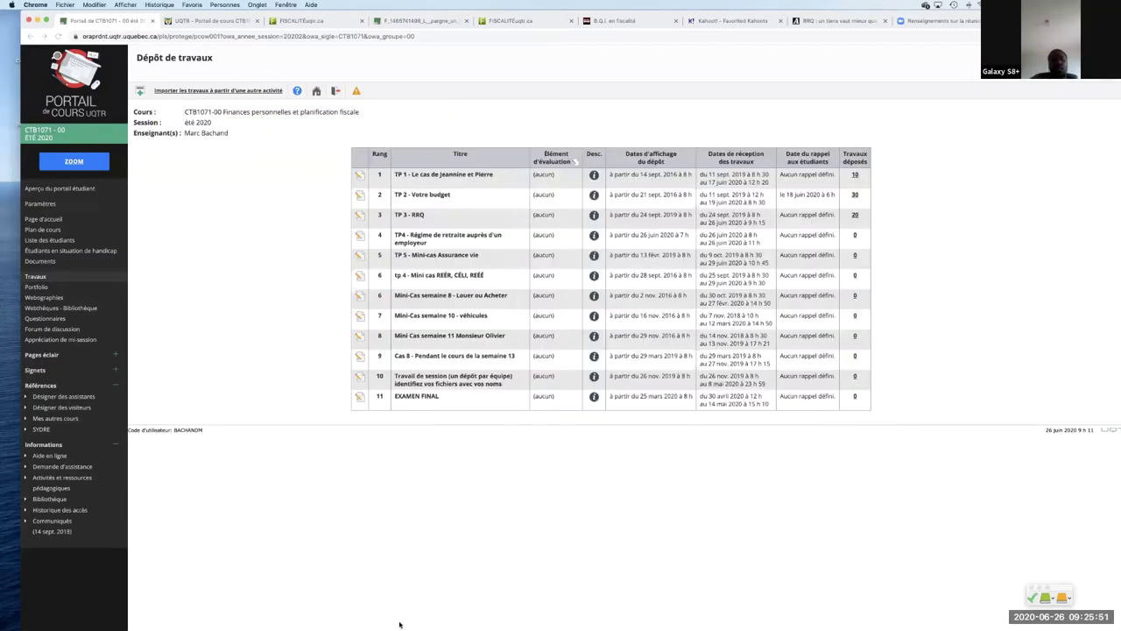
pyautogui.moveTo(400, 621)
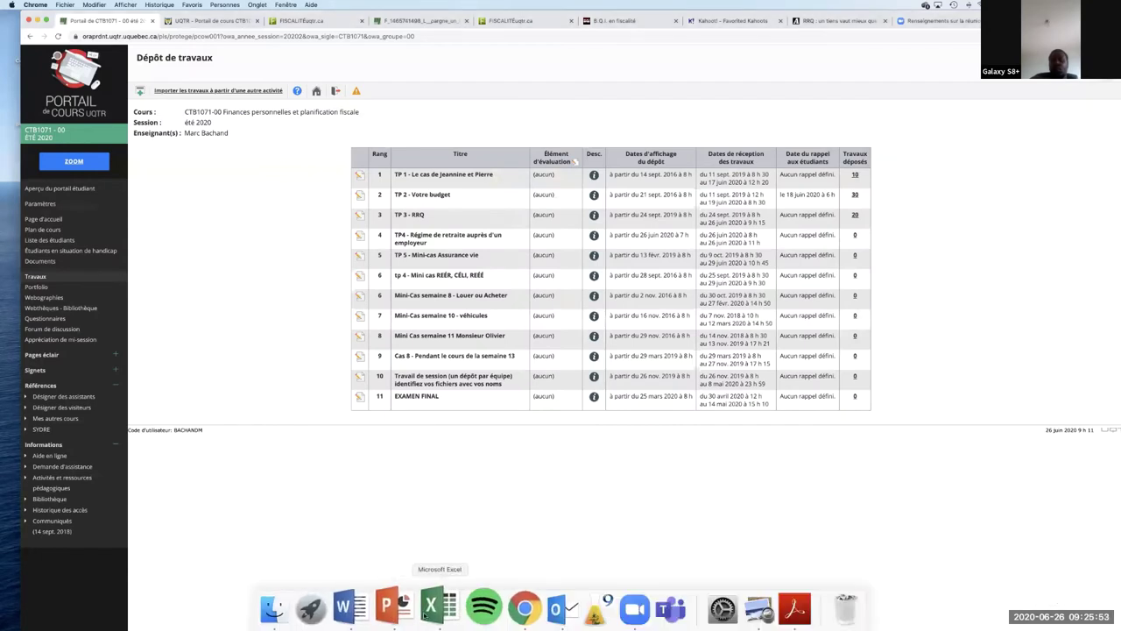
pyautogui.rightClick(431, 607)
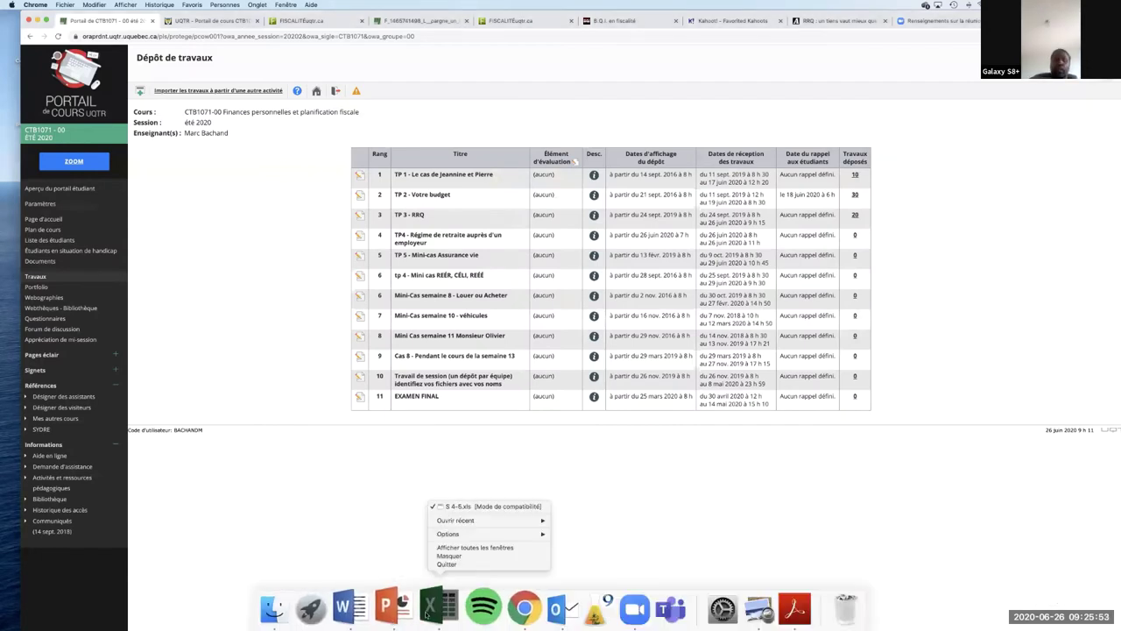
pyautogui.click(483, 506)
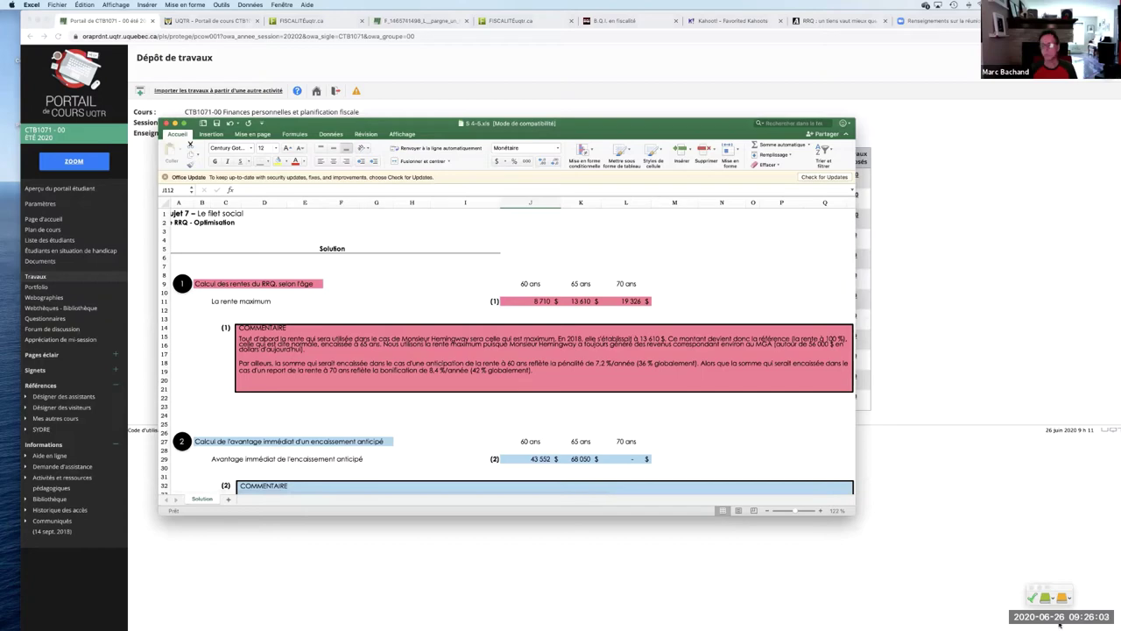
pyautogui.press('ctrl+super+f')
# Adjust the Solution sheet's zoom until the full width of the comment boxes is legible, and return to row 1
pyautogui.click(1071, 624)
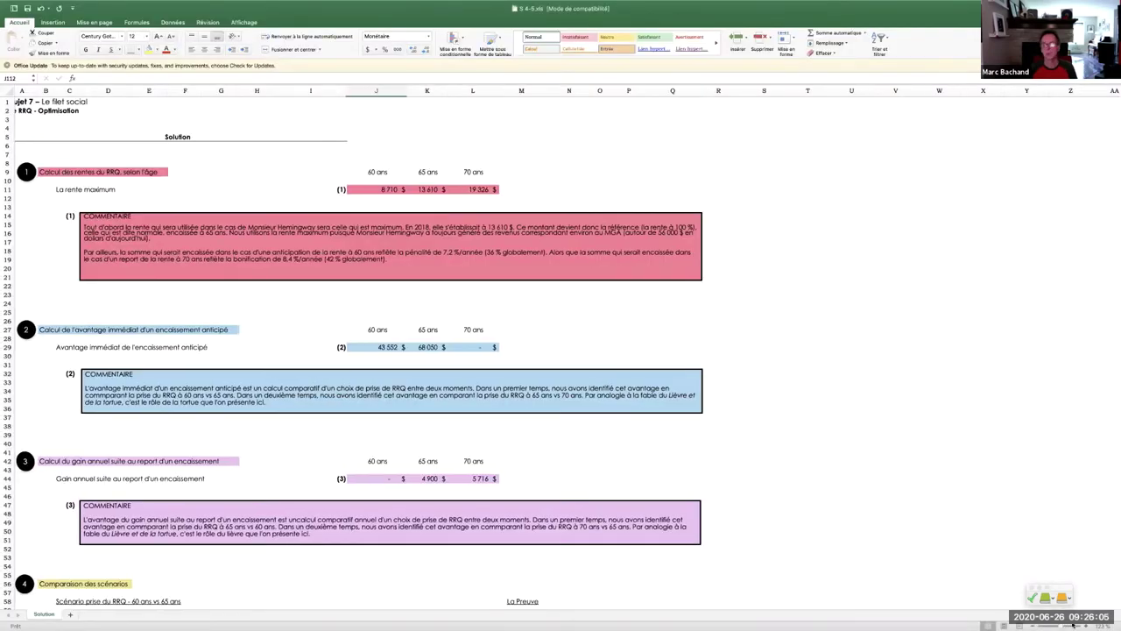
pyautogui.click(1061, 623)
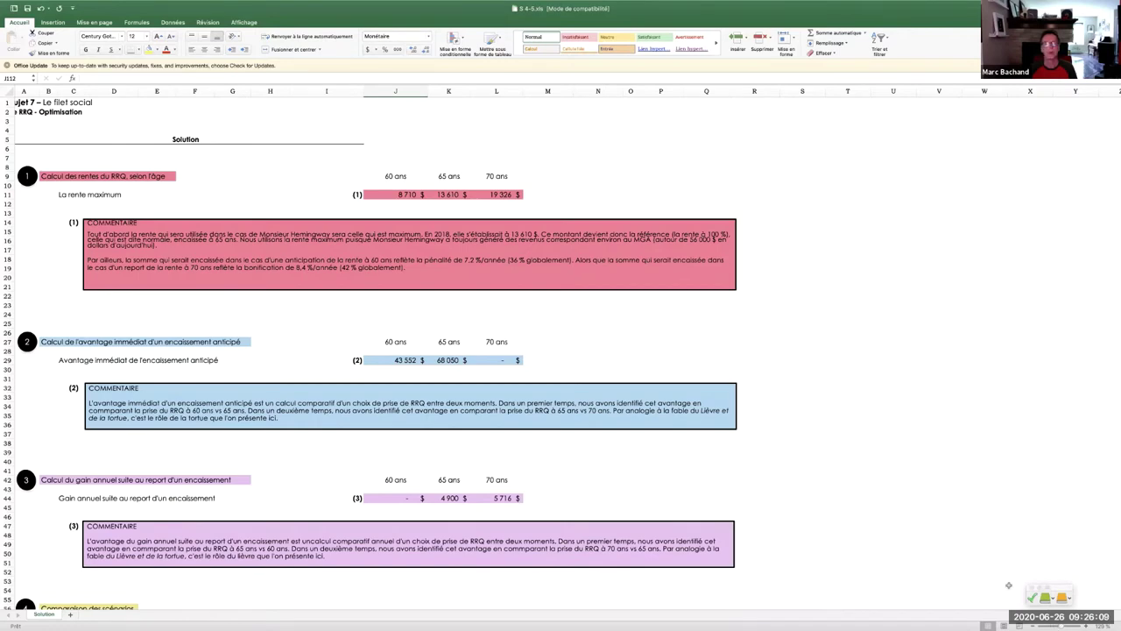
pyautogui.click(1084, 624)
pyautogui.click(1055, 623)
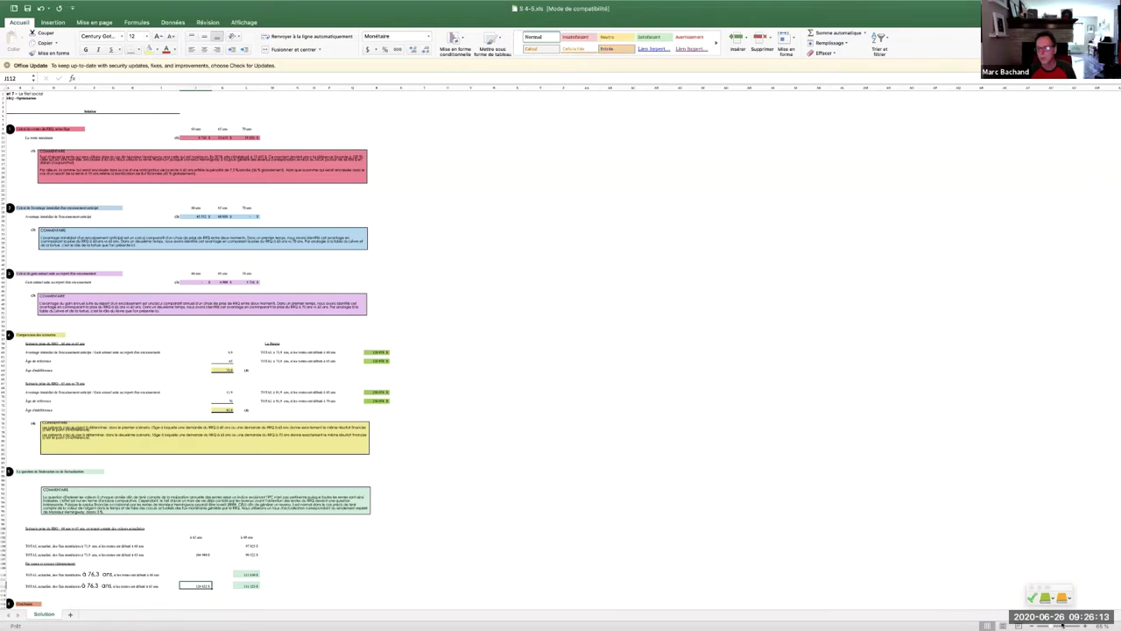
pyautogui.click(1068, 622)
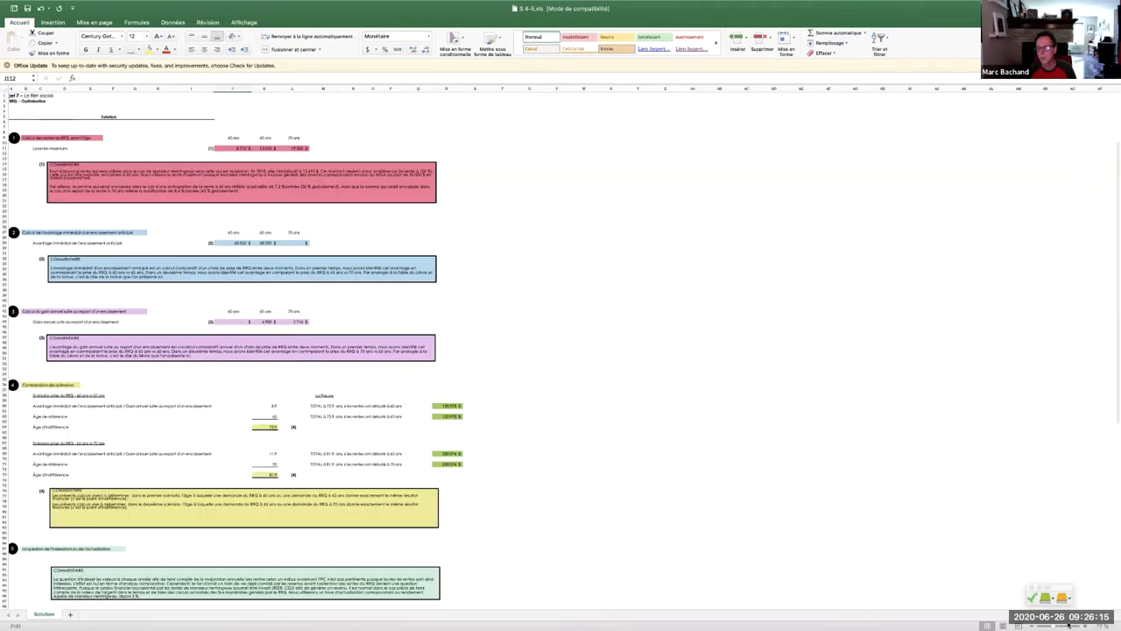
pyautogui.click(1068, 622)
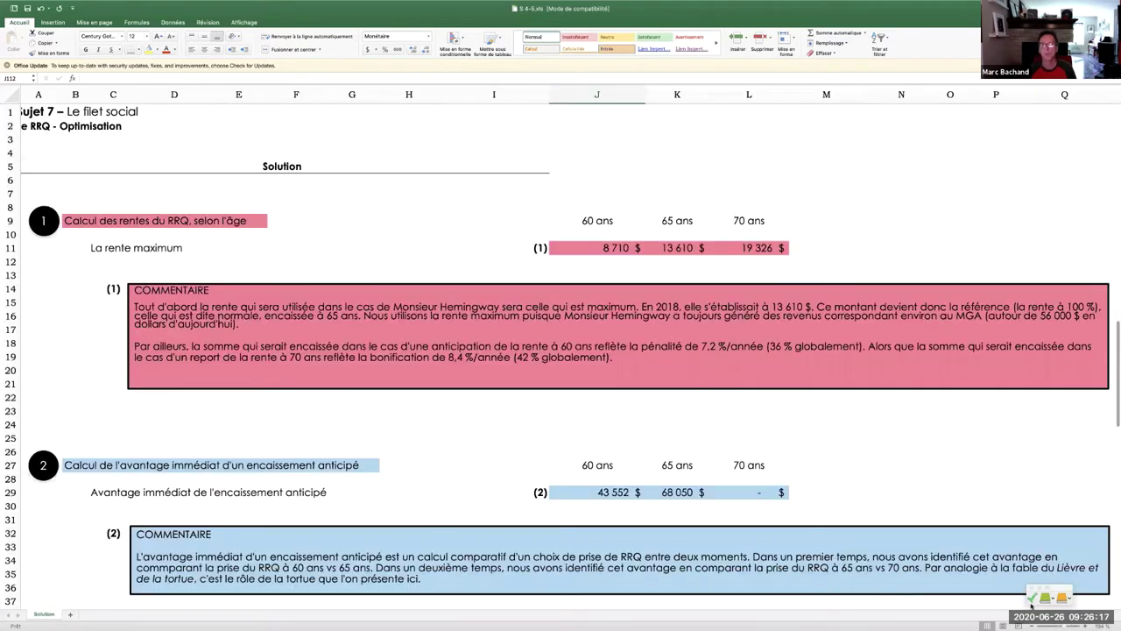
pyautogui.click(1067, 623)
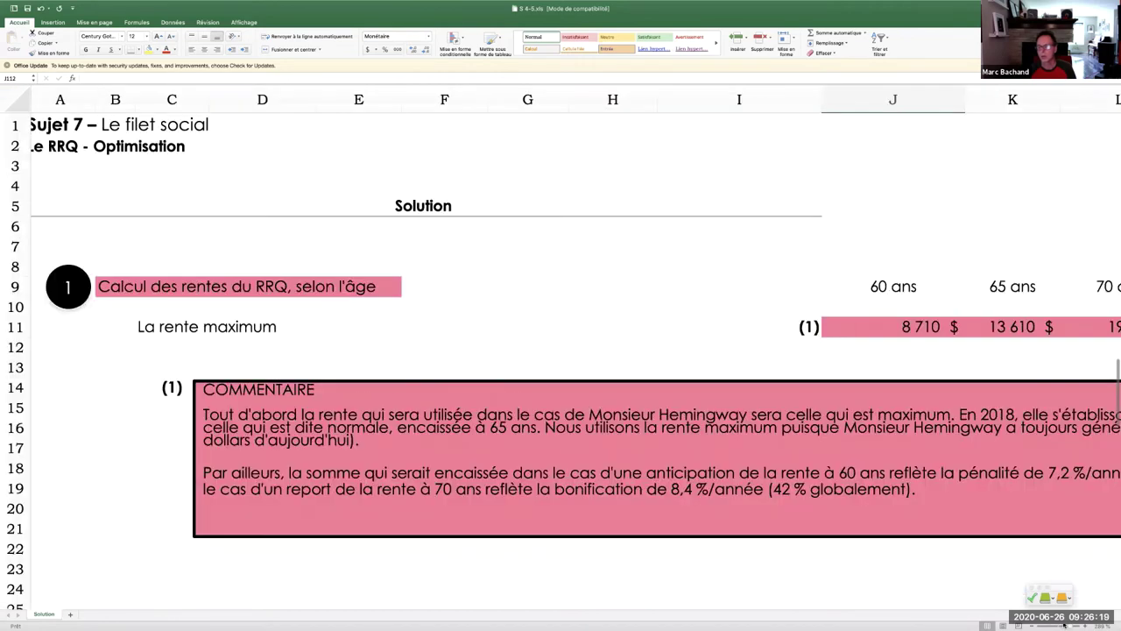
pyautogui.click(1057, 623)
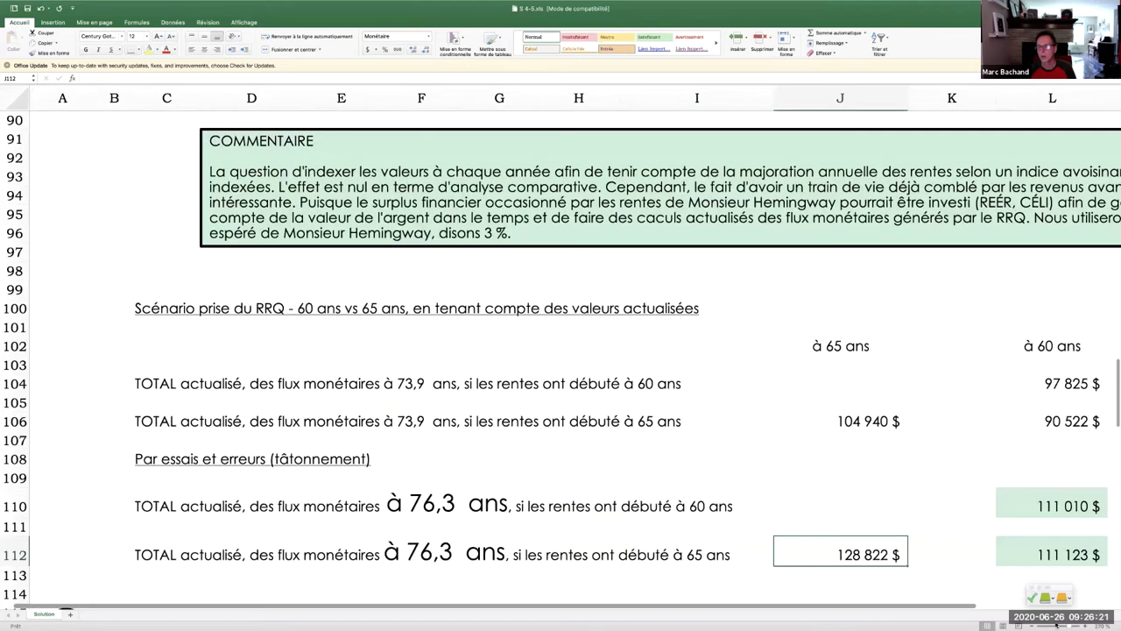
pyautogui.click(1057, 623)
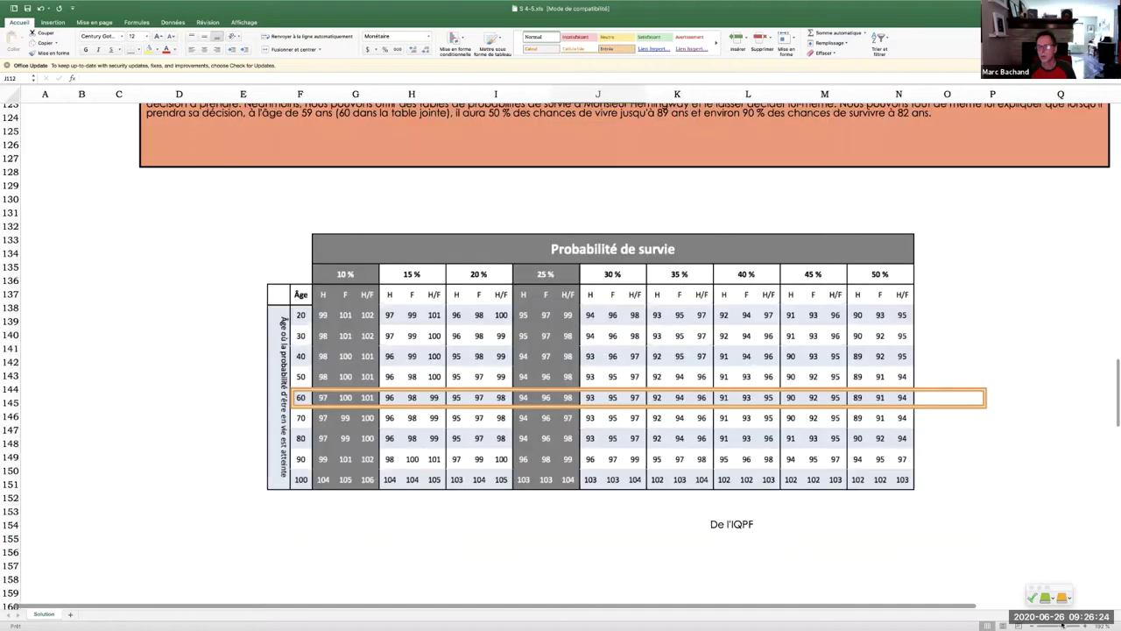
pyautogui.click(1062, 624)
pyautogui.click(1062, 623)
pyautogui.scroll(-5, 753, 331)
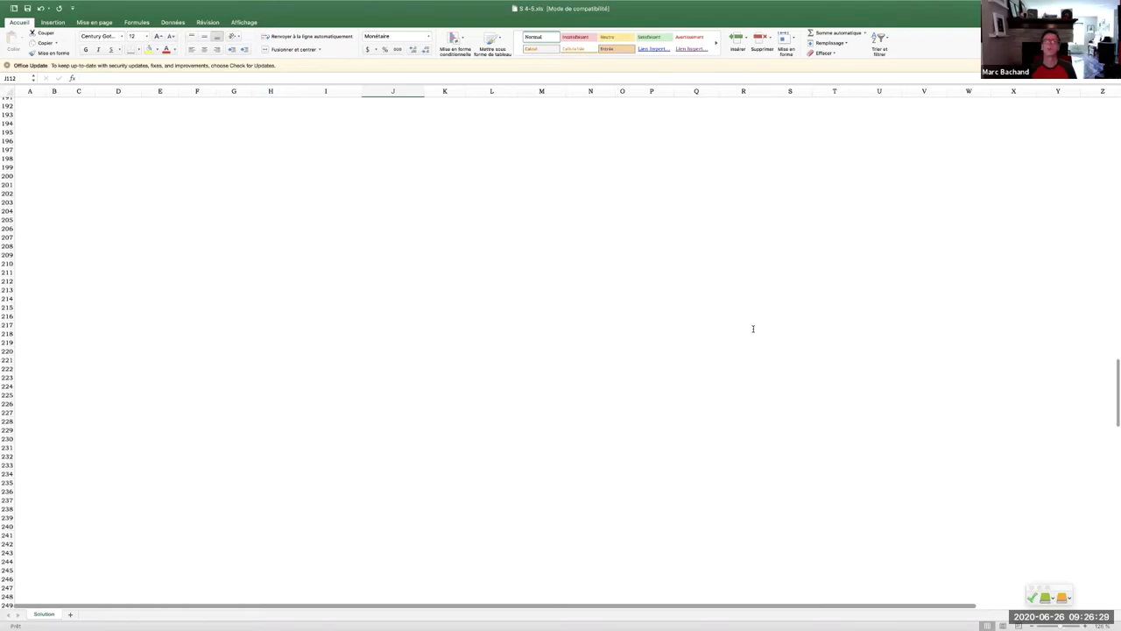
pyautogui.scroll(10, 752, 329)
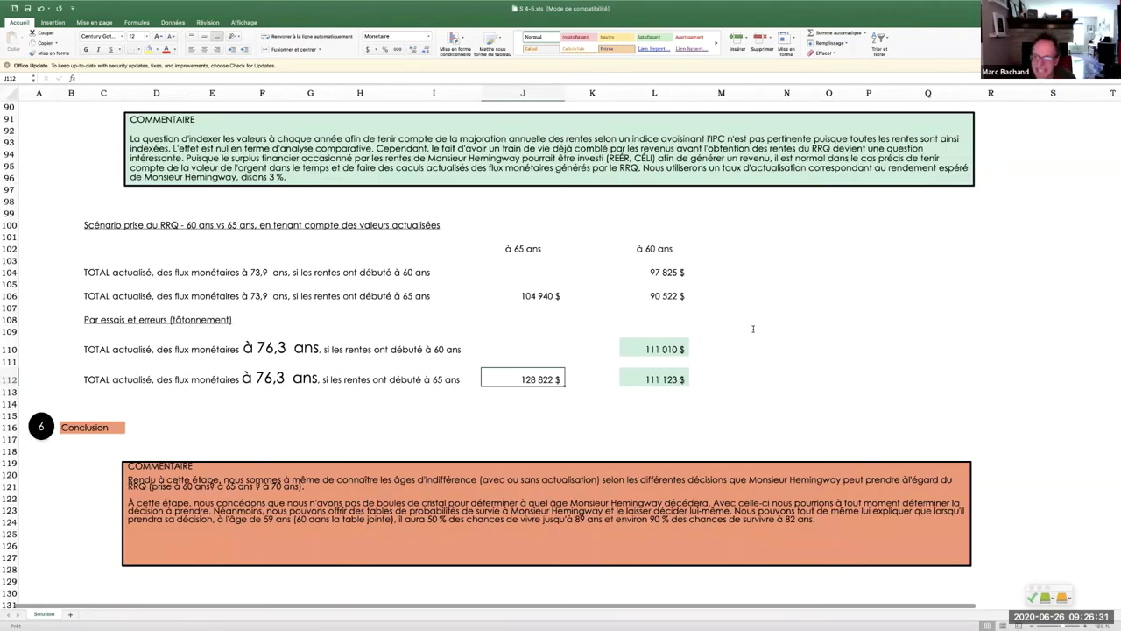
pyautogui.scroll(15, 752, 329)
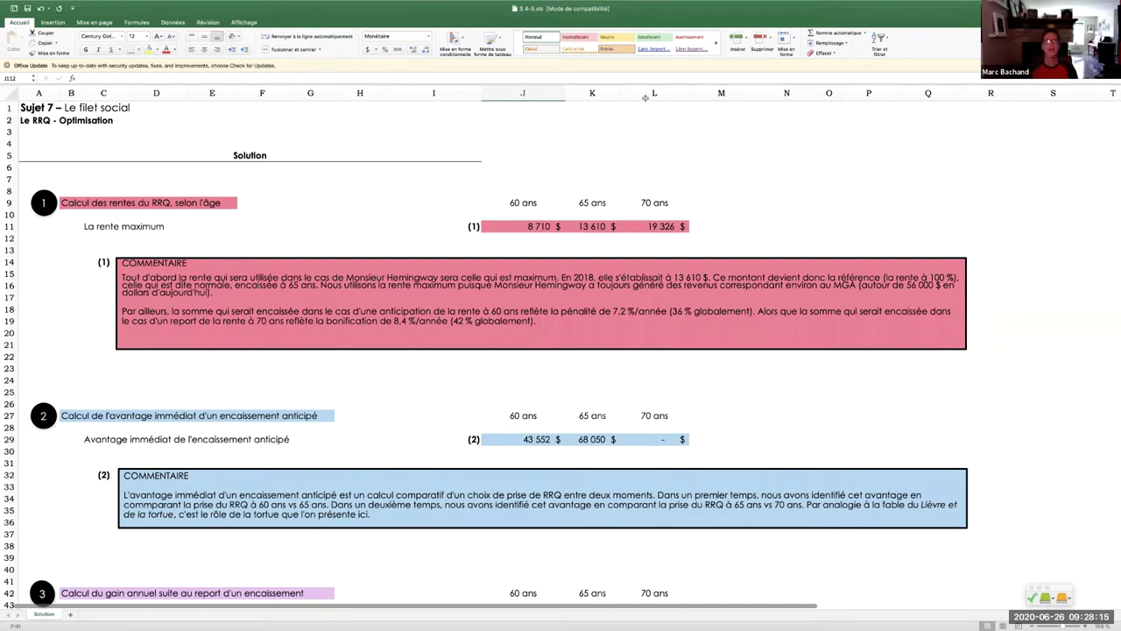
# Inspect the maximum pension at 65 in K11 and the formula for the pension at 60 in J11
pyautogui.moveTo(599, 7)
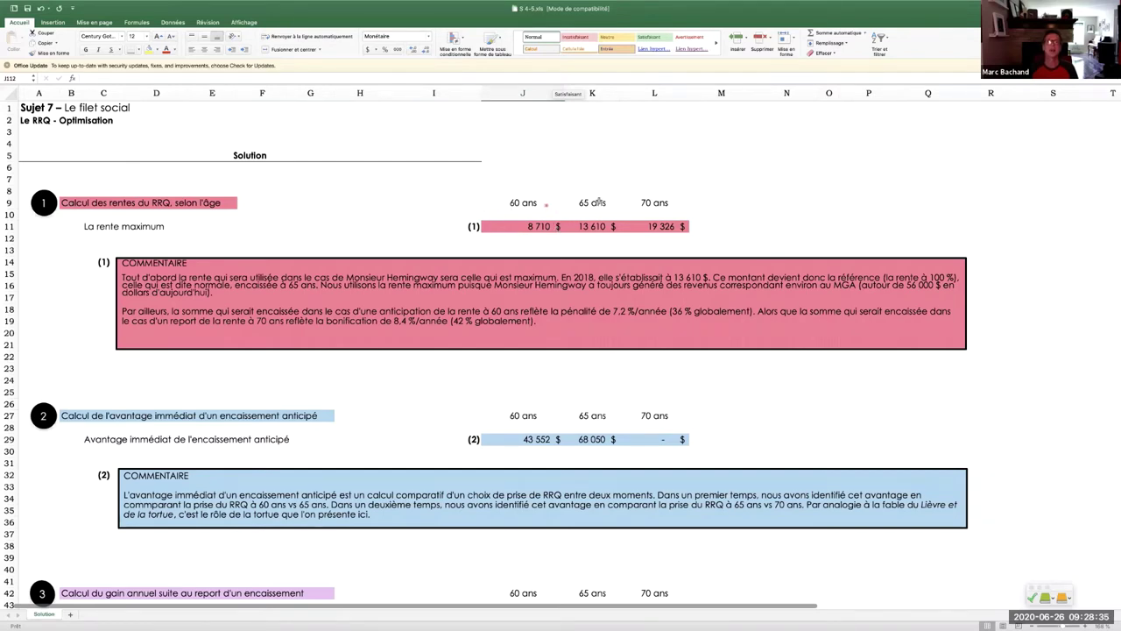
pyautogui.press('Up')
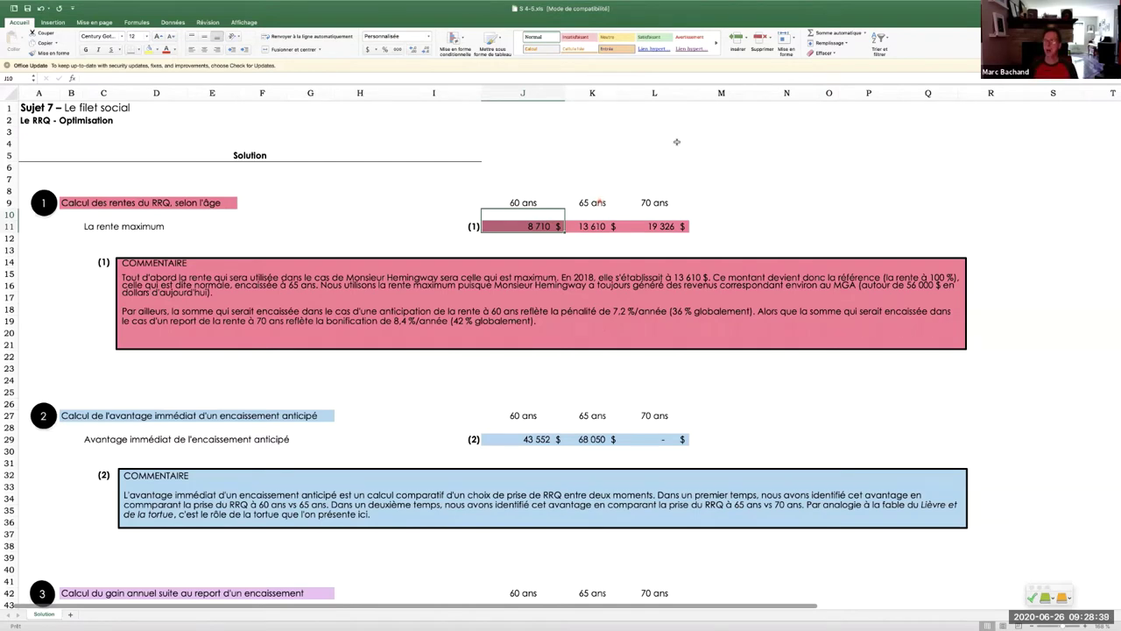
pyautogui.press('Right')
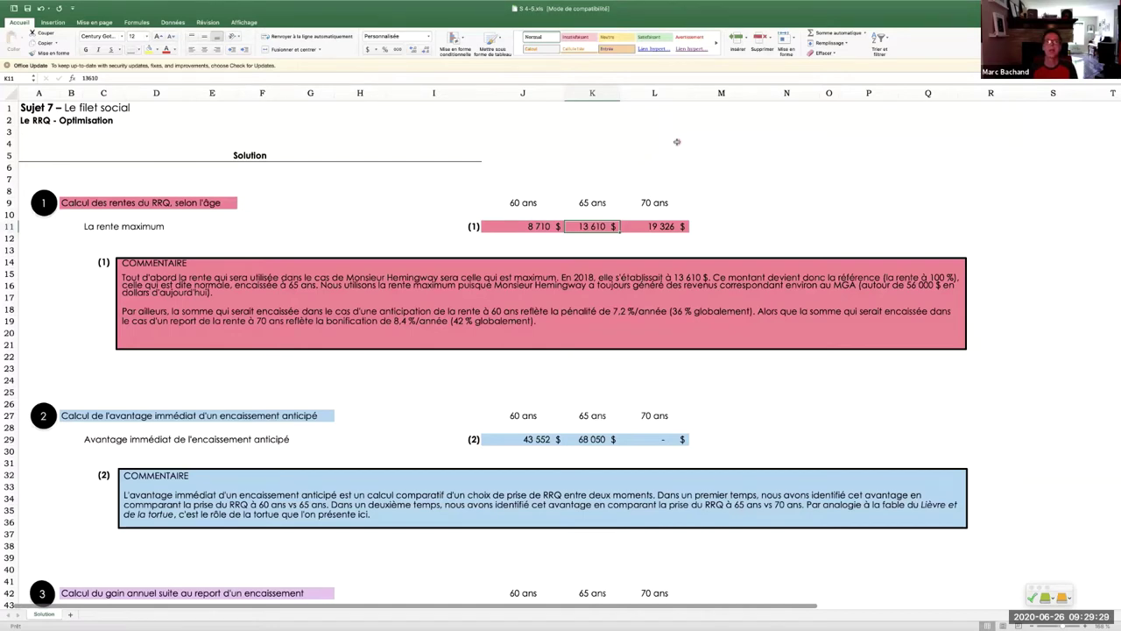
pyautogui.press('Left')
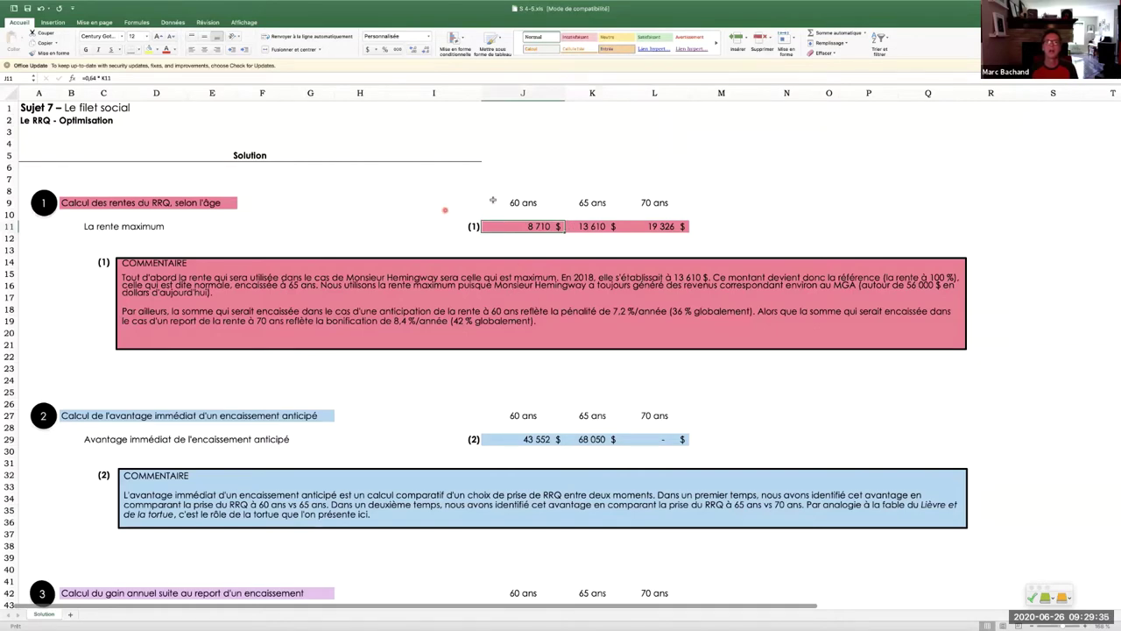
pyautogui.press('Up')
pyautogui.press('Left')
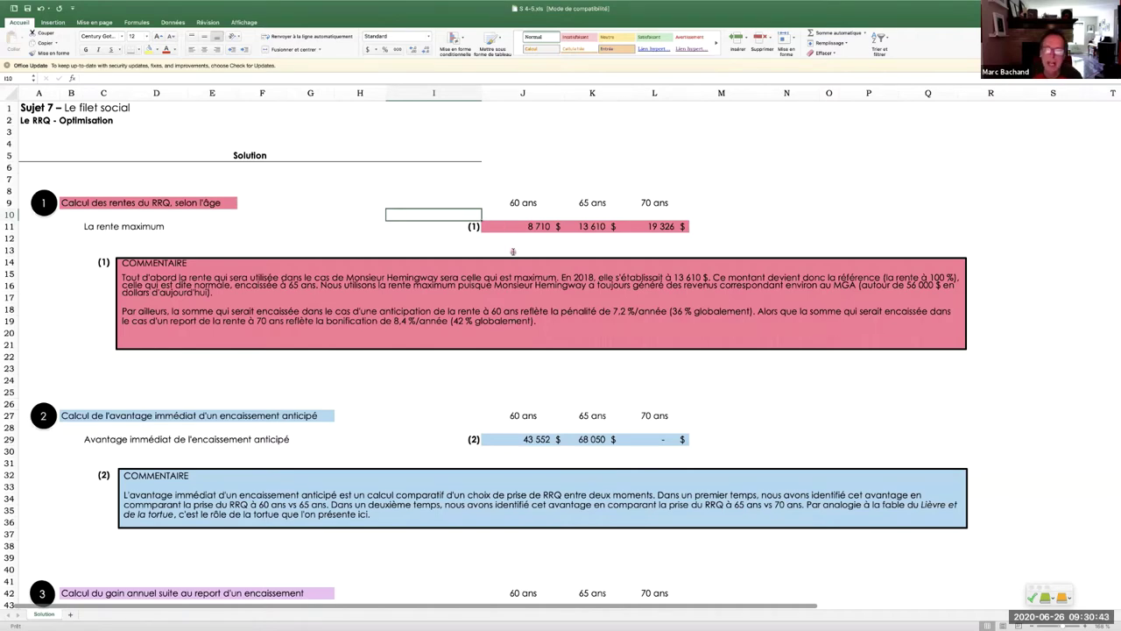
# Inspect the formula in J29 for the immediate advantage at 60, comparing it with the pension amounts in section 1
pyautogui.scroll(-3, 513, 251)
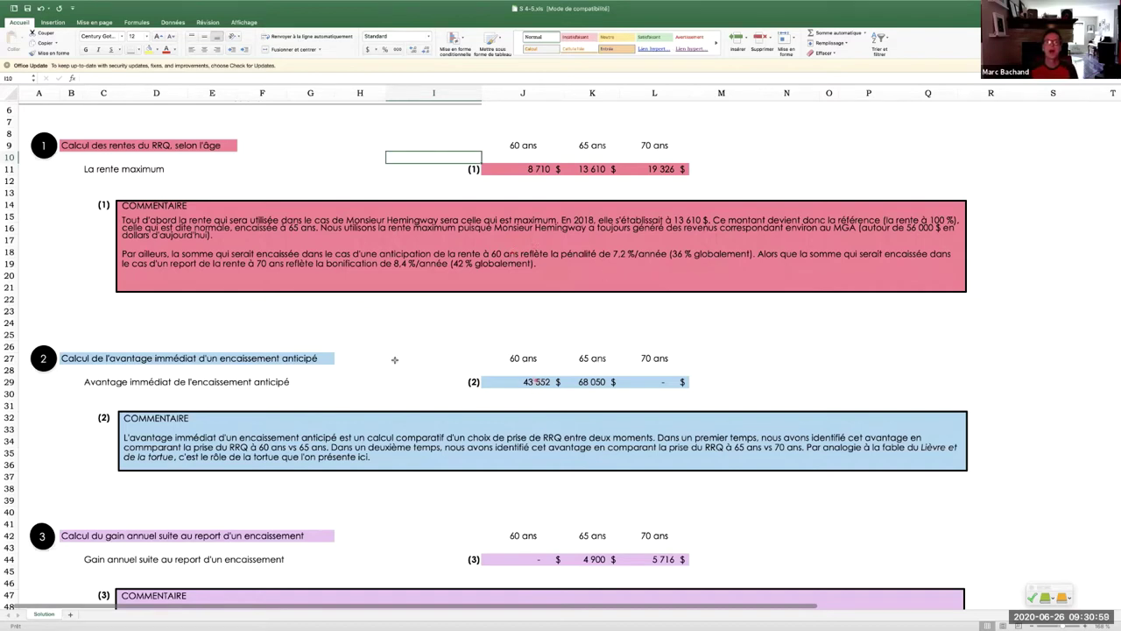
pyautogui.click(536, 382)
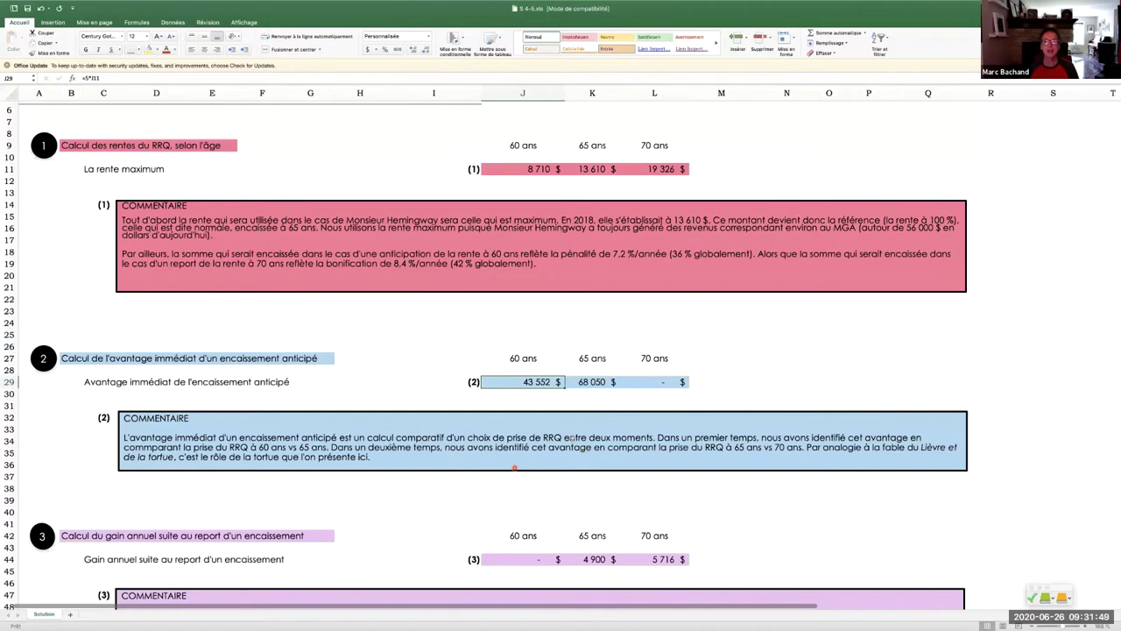
pyautogui.scroll(-2, 574, 437)
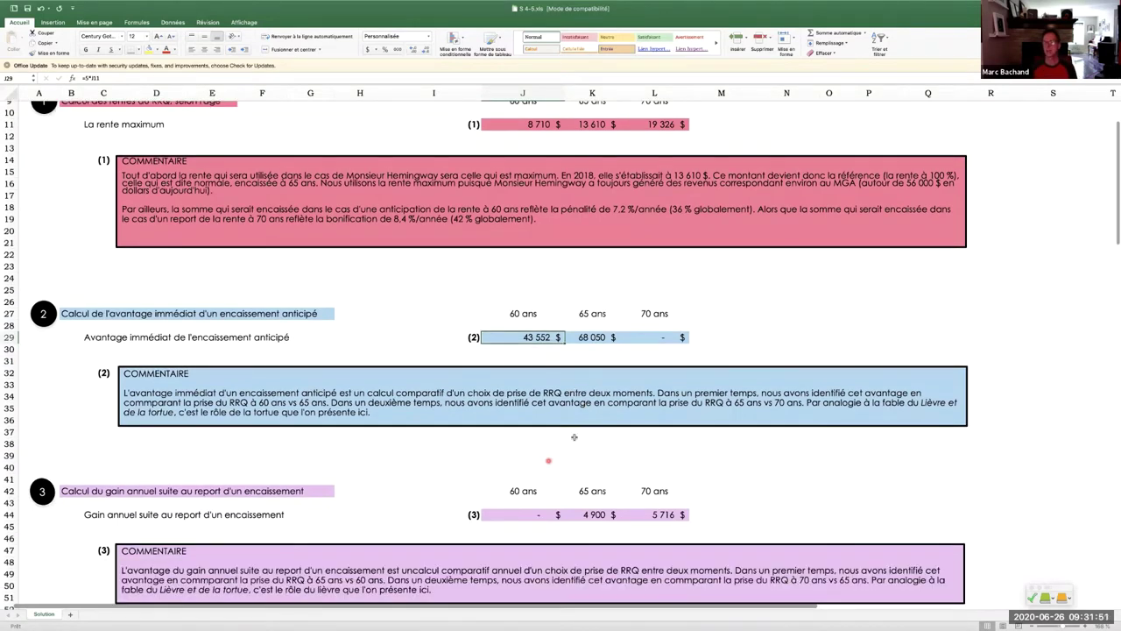
pyautogui.scroll(-2, 573, 437)
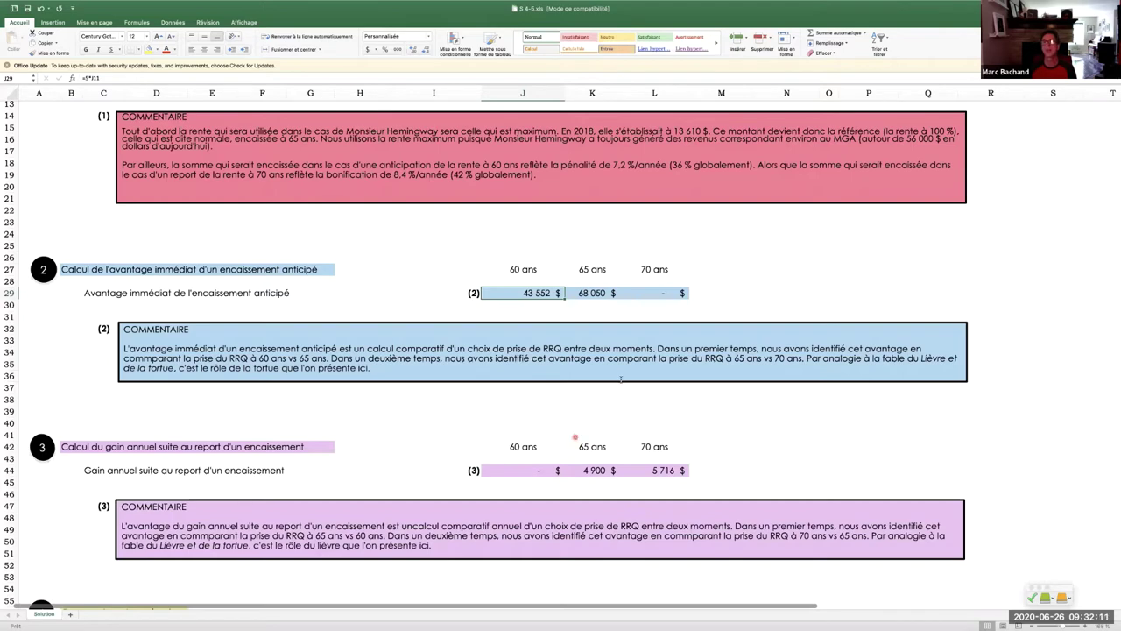
pyautogui.scroll(1, 577, 206)
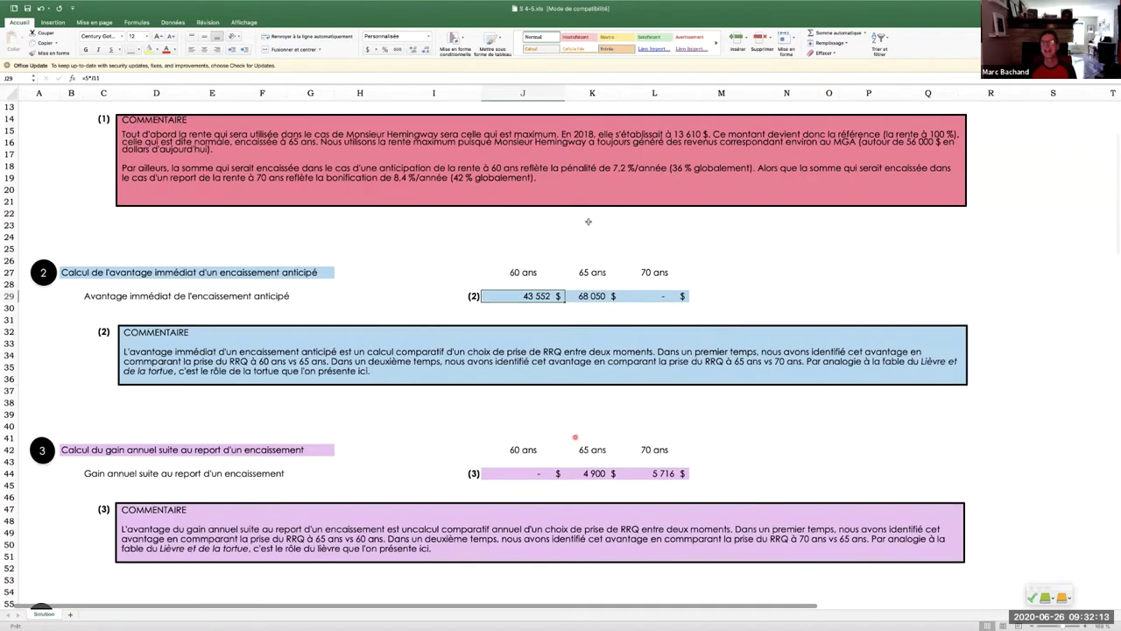
pyautogui.scroll(4, 587, 221)
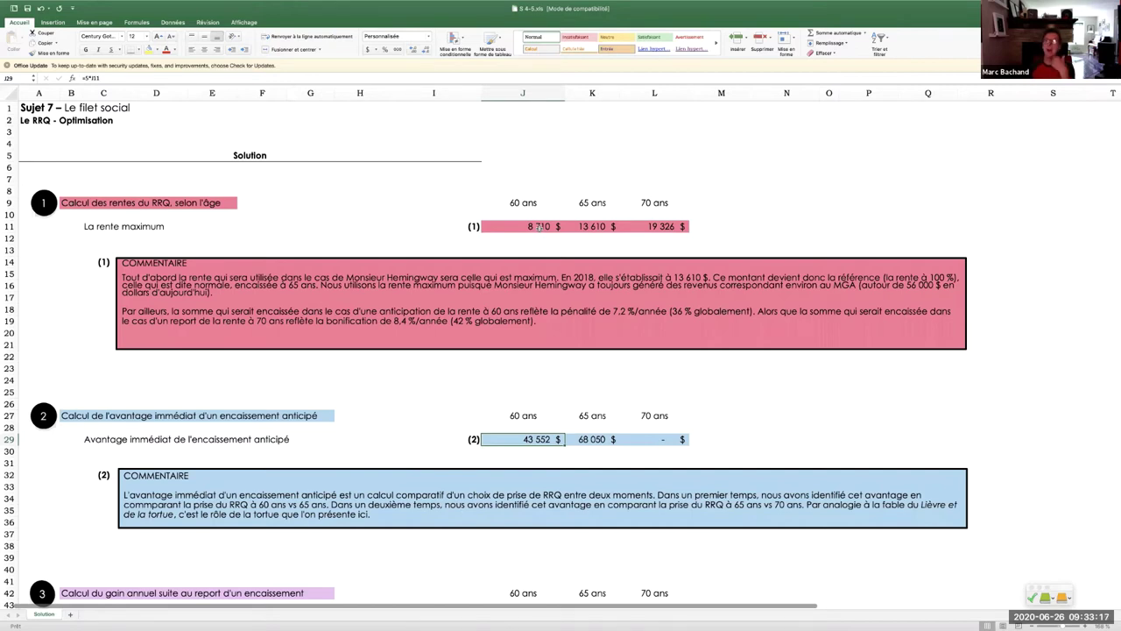
# Review the immediate advantage amounts in section 2 and the annual deferral gain with its comment in section 3
pyautogui.scroll(-1, 539, 226)
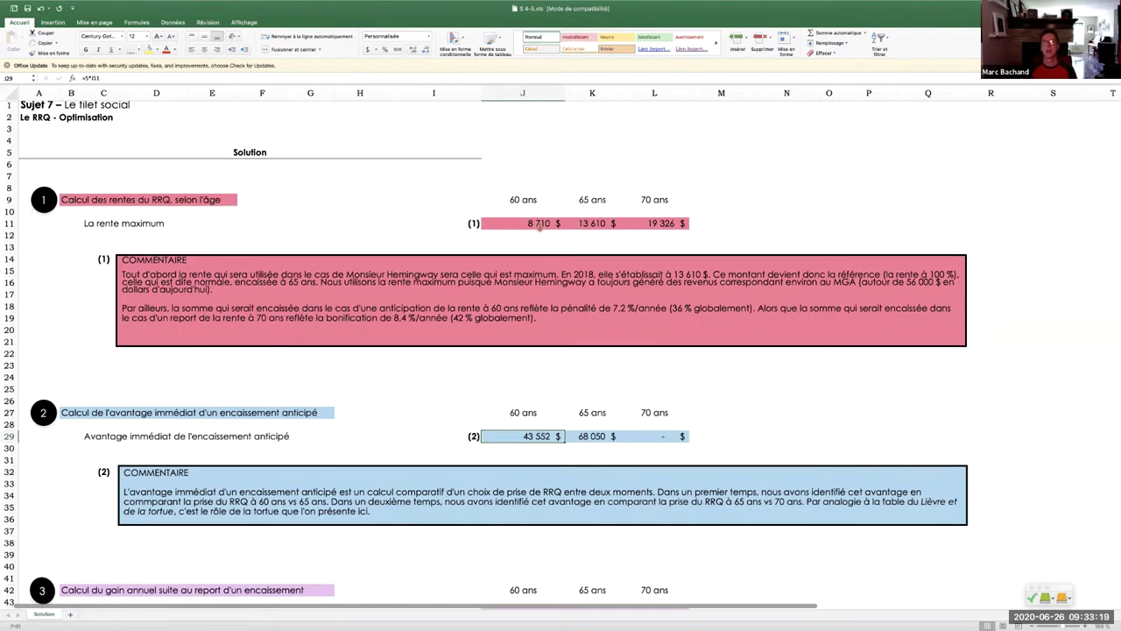
pyautogui.scroll(-3, 539, 230)
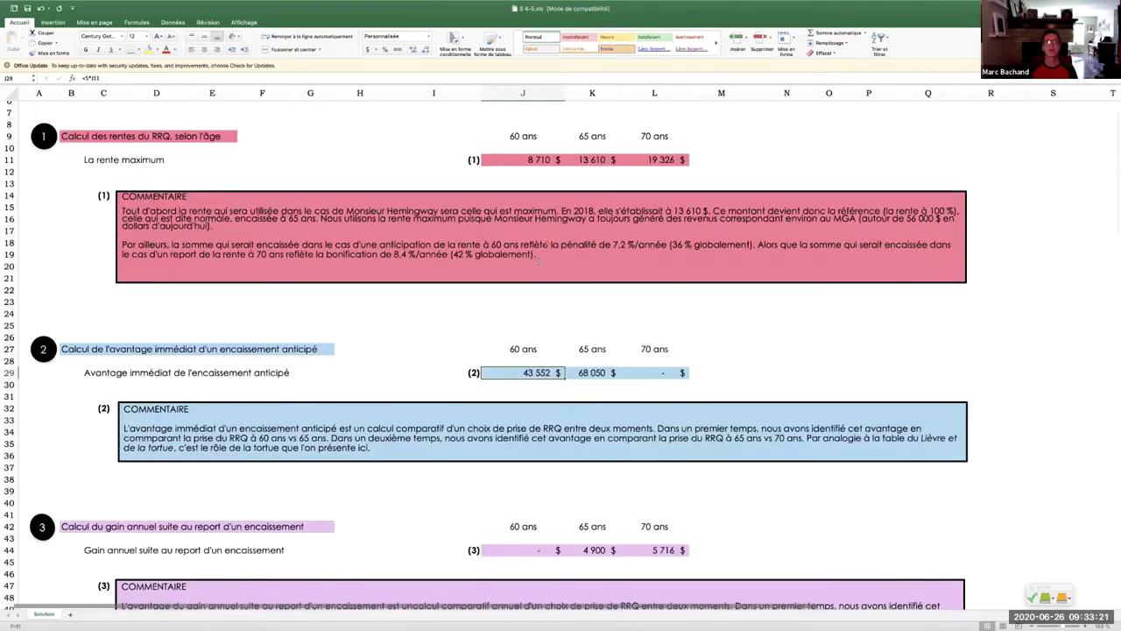
pyautogui.scroll(-1, 537, 348)
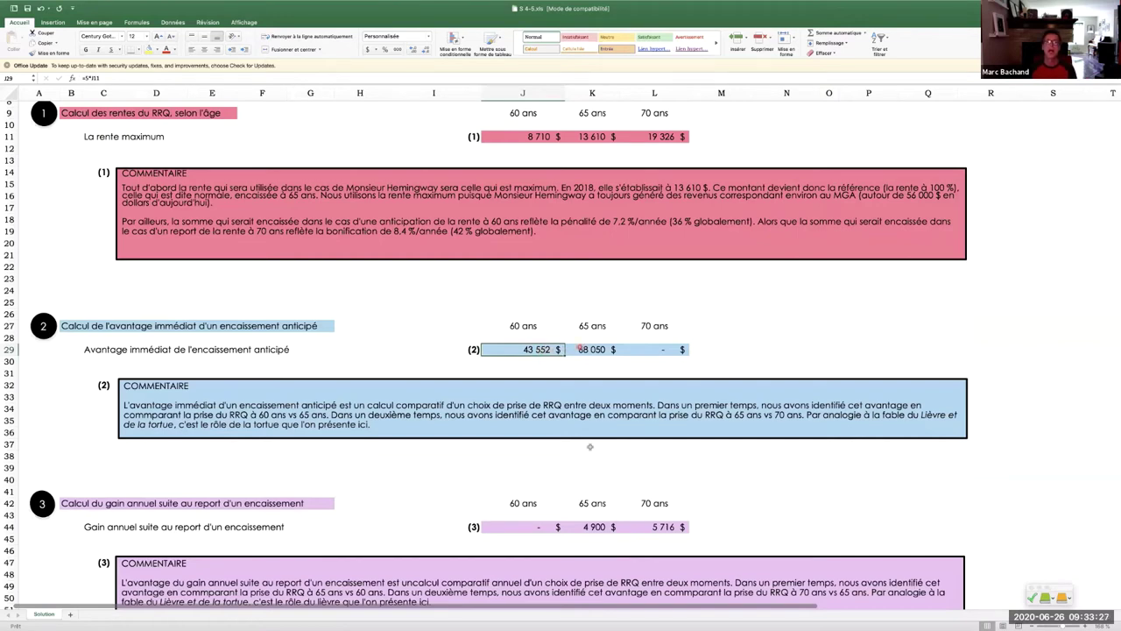
pyautogui.scroll(-1, 592, 447)
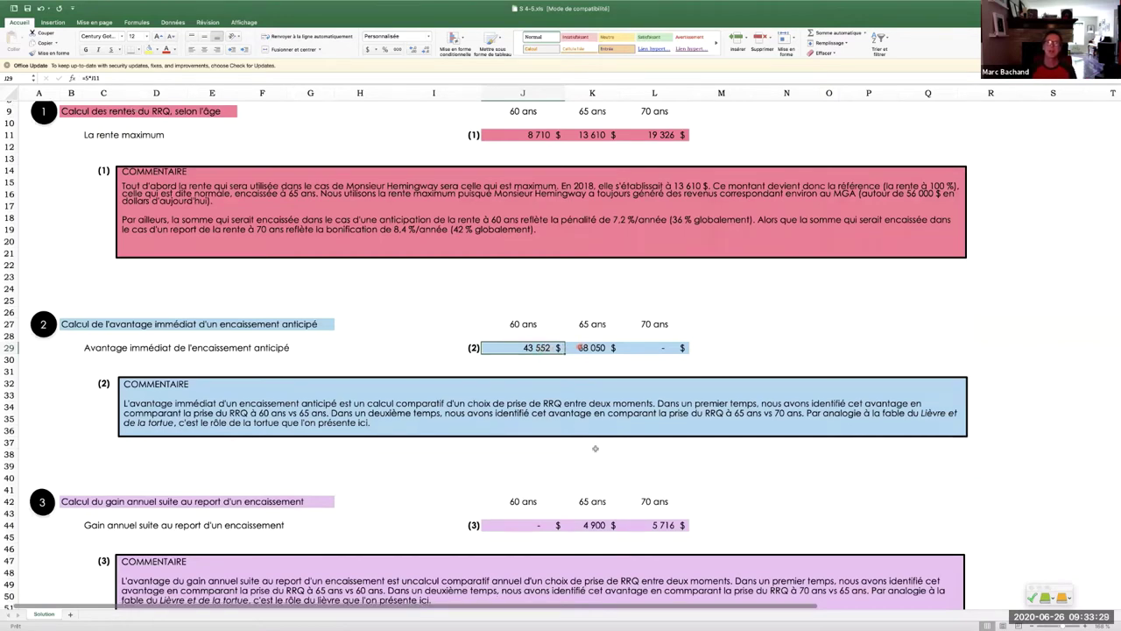
pyautogui.scroll(-3, 595, 448)
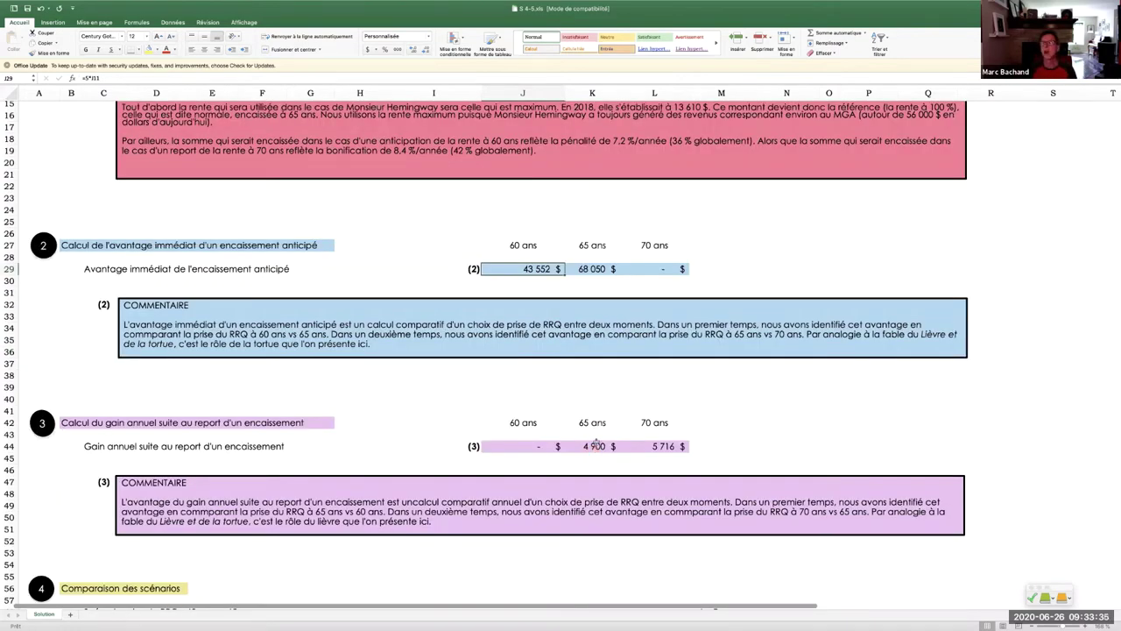
pyautogui.scroll(-2, 594, 445)
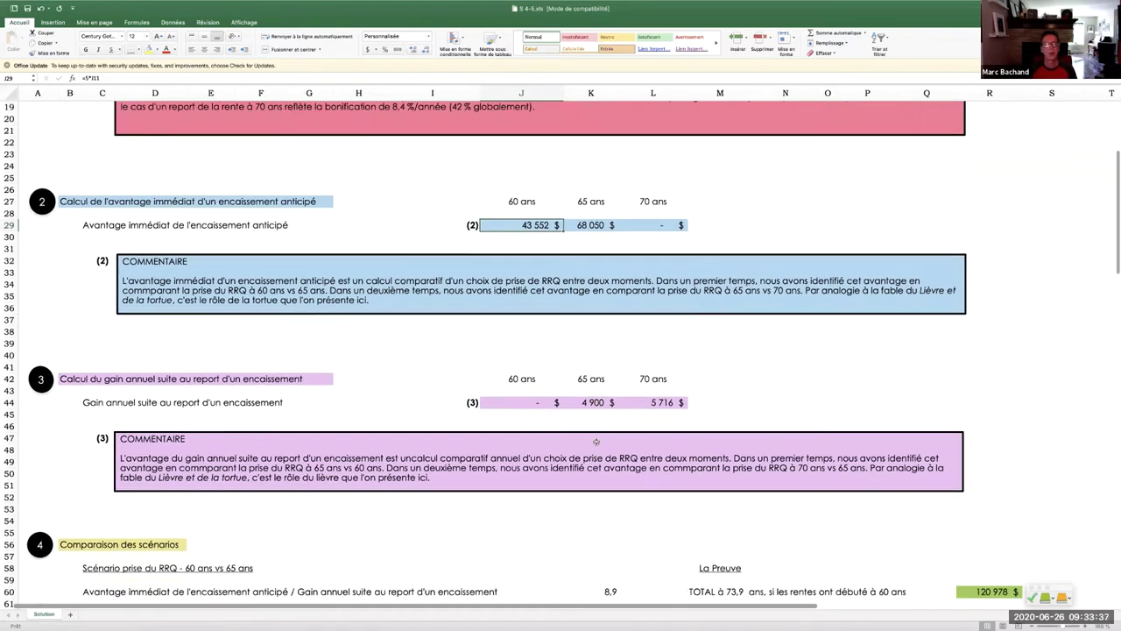
pyautogui.scroll(1, 207, 492)
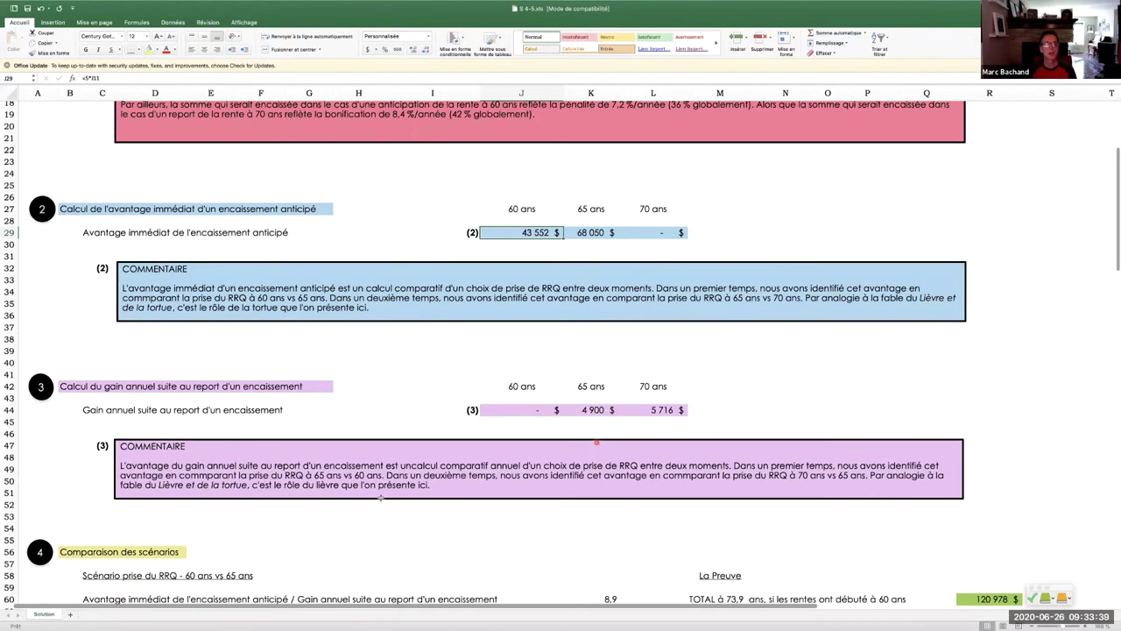
# Inspect the formula in K60 that divides the immediate advantage by the annual gain for the 60 vs 65 scenario
pyautogui.scroll(-3, 488, 493)
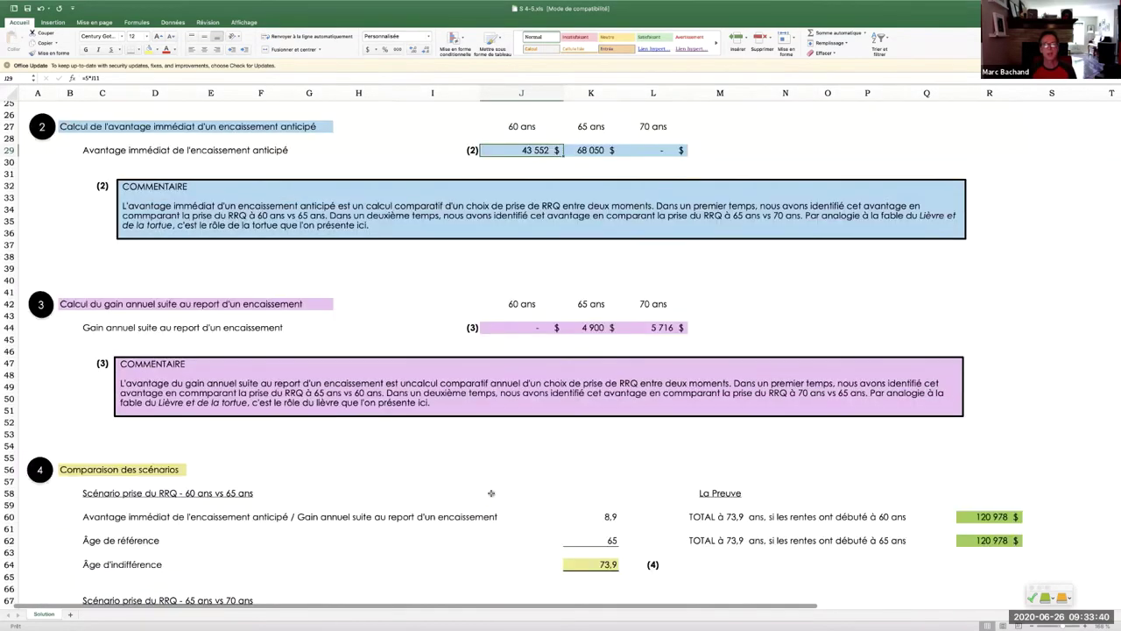
pyautogui.rightClick(404, 471)
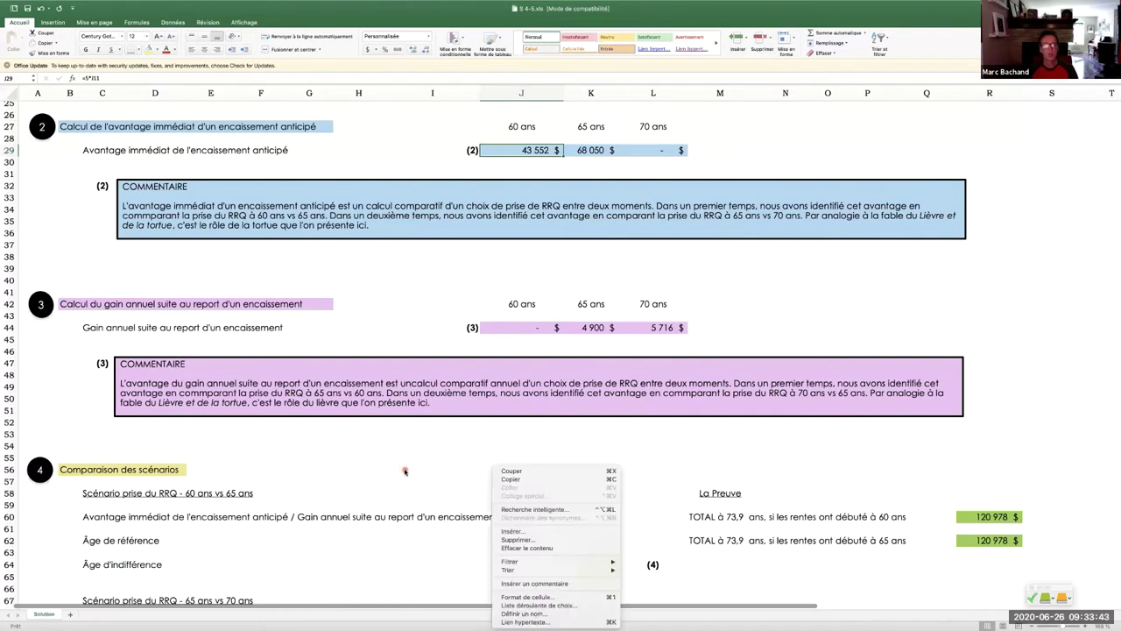
pyautogui.click(486, 492)
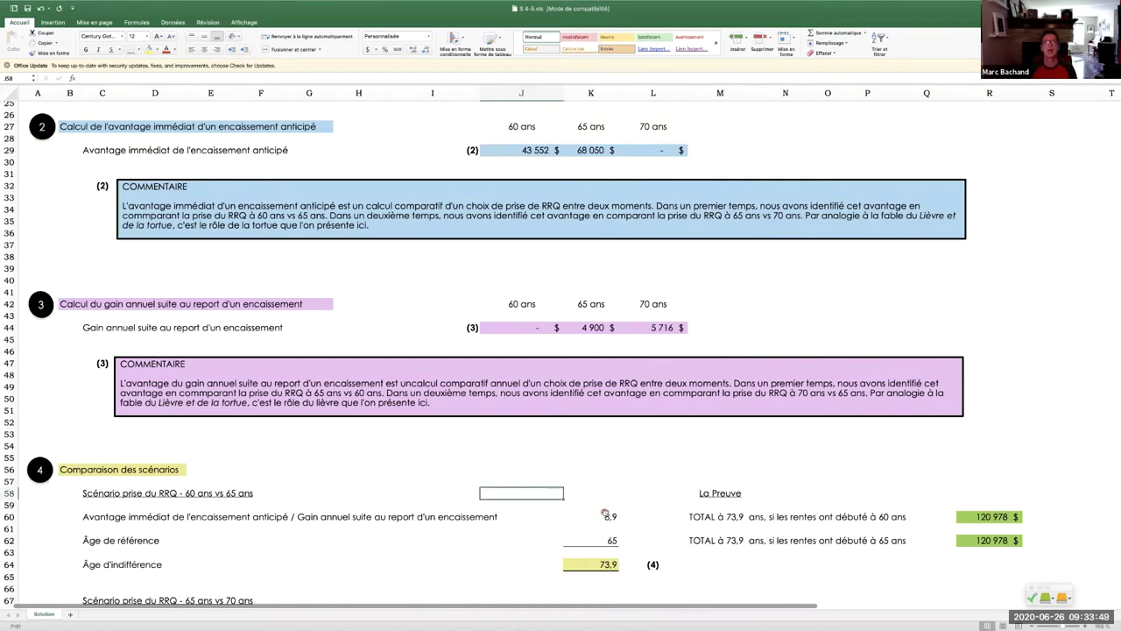
pyautogui.click(604, 514)
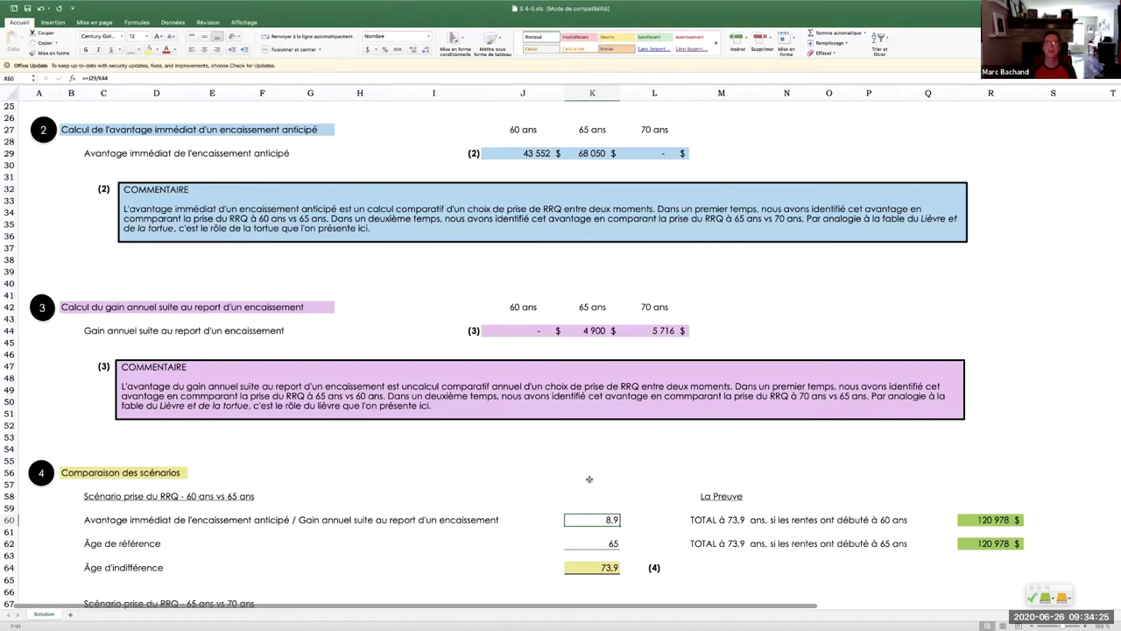
pyautogui.scroll(-1, 589, 484)
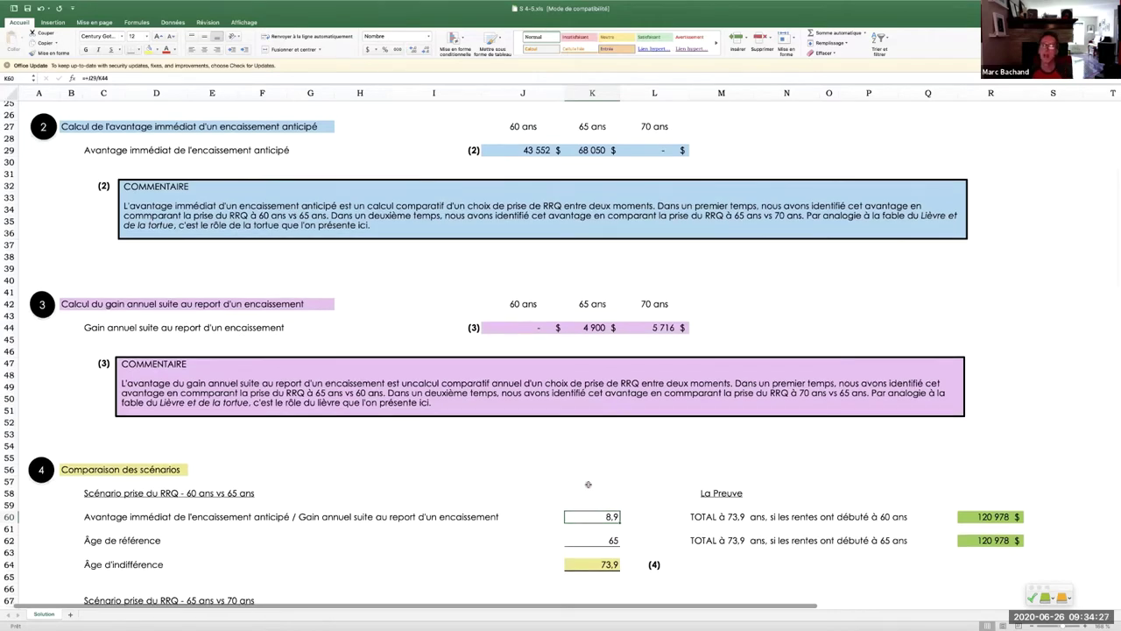
pyautogui.scroll(-2, 589, 484)
pyautogui.scroll(-2, 589, 484)
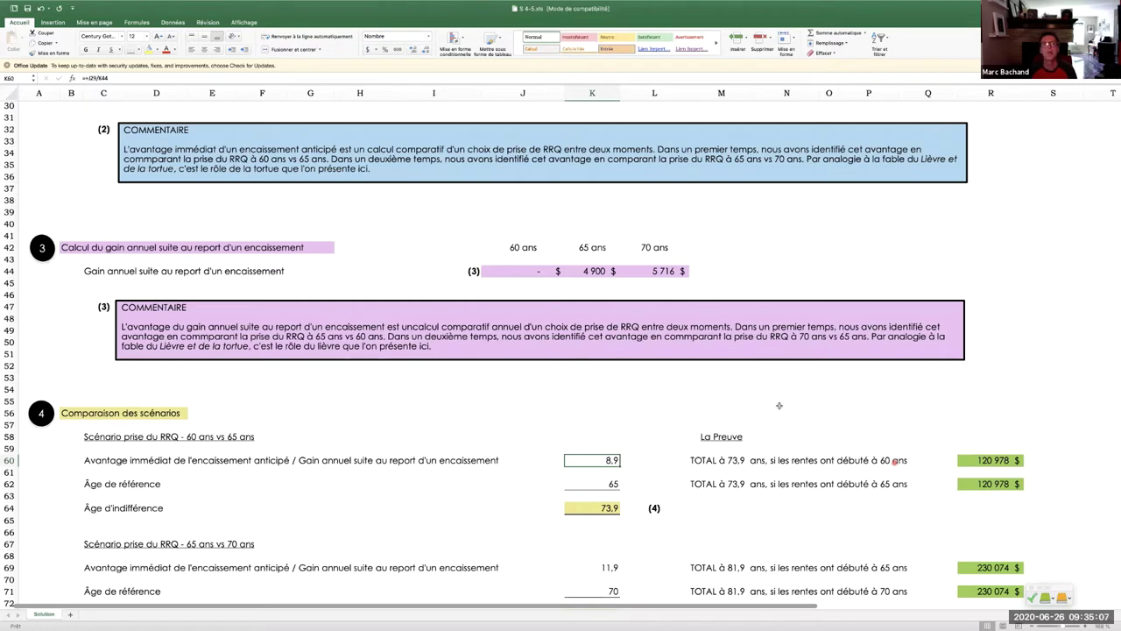
# Compare the section 4 proof totals for starting at 60 and 65 with the pension amounts in section 1
pyautogui.scroll(1, 711, 348)
pyautogui.scroll(9, 713, 349)
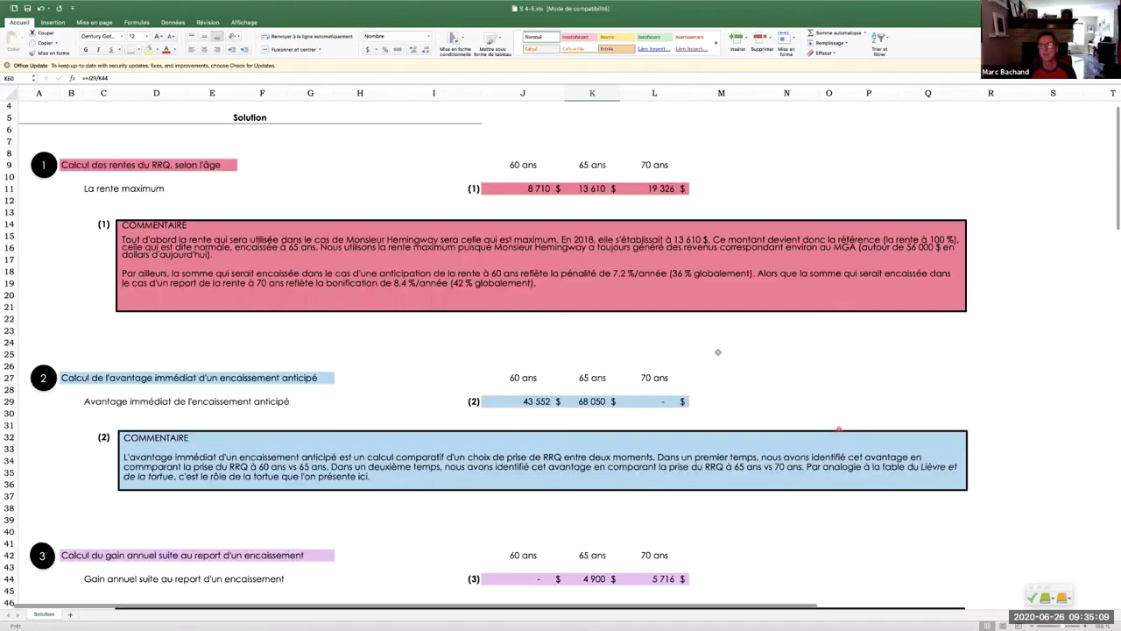
pyautogui.scroll(-3, 991, 472)
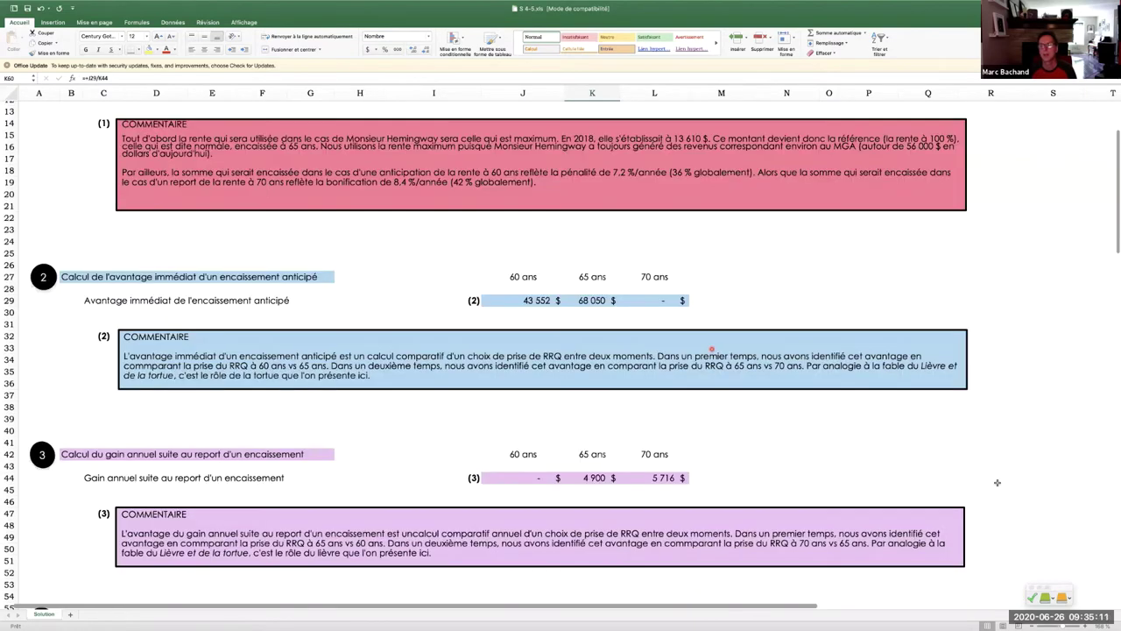
pyautogui.scroll(-5, 786, 525)
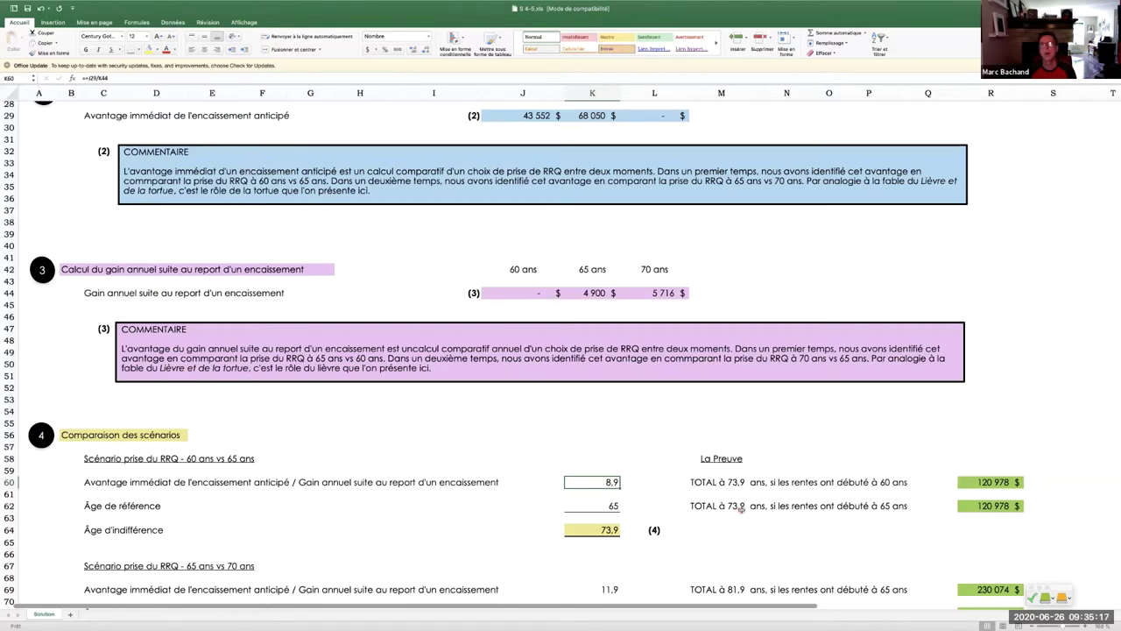
pyautogui.scroll(1, 740, 509)
pyautogui.scroll(5, 741, 508)
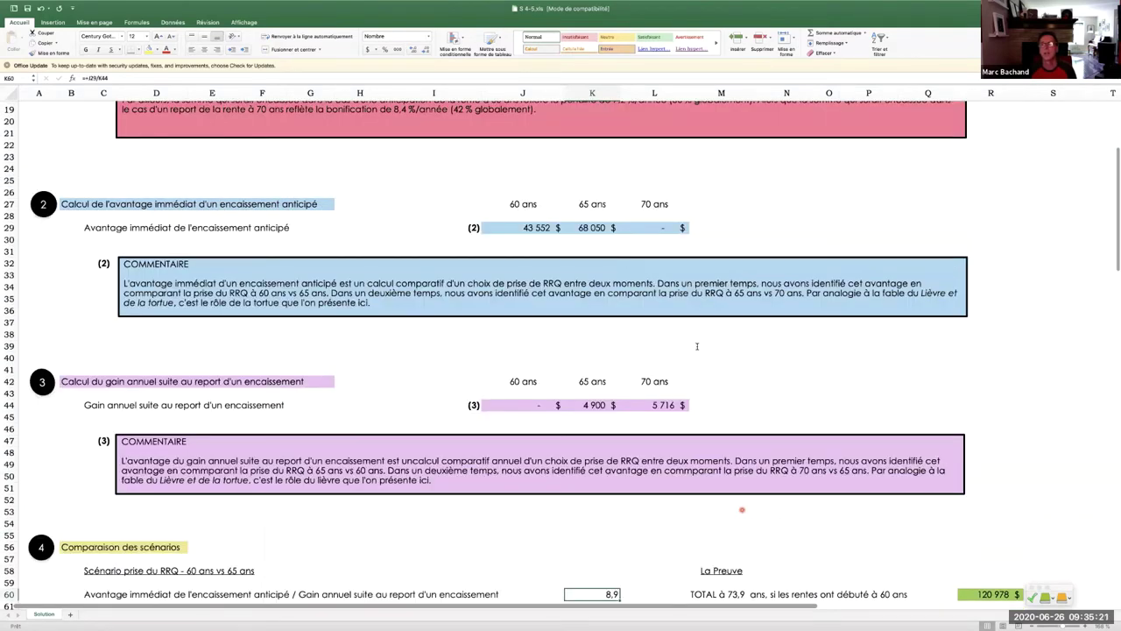
pyautogui.scroll(10, 695, 344)
pyautogui.scroll(-7, 697, 346)
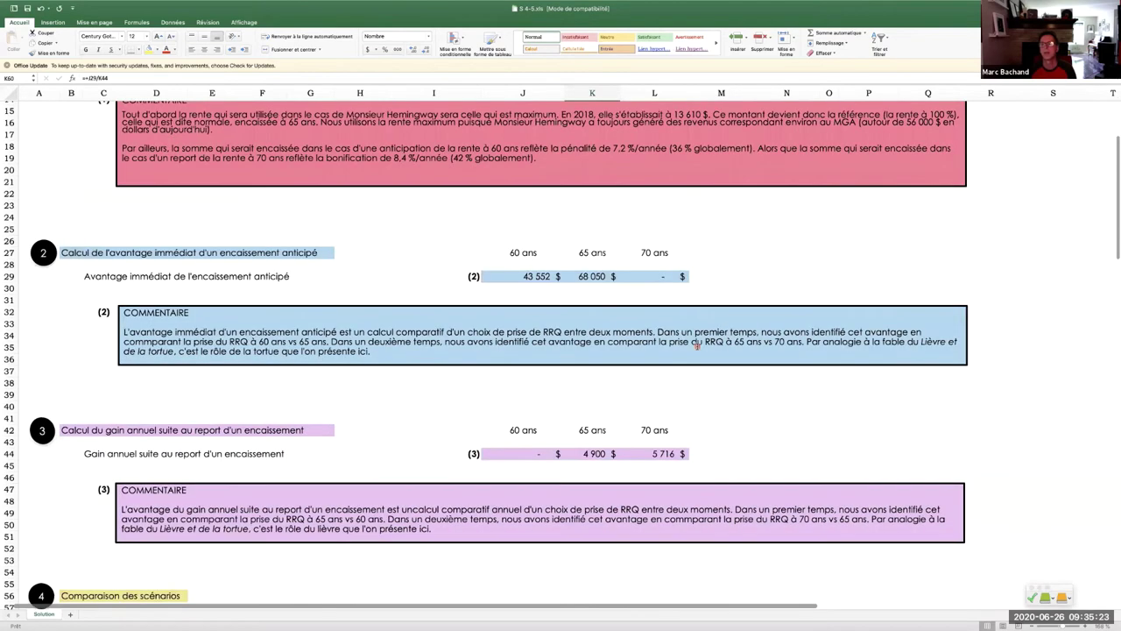
pyautogui.scroll(-7, 697, 346)
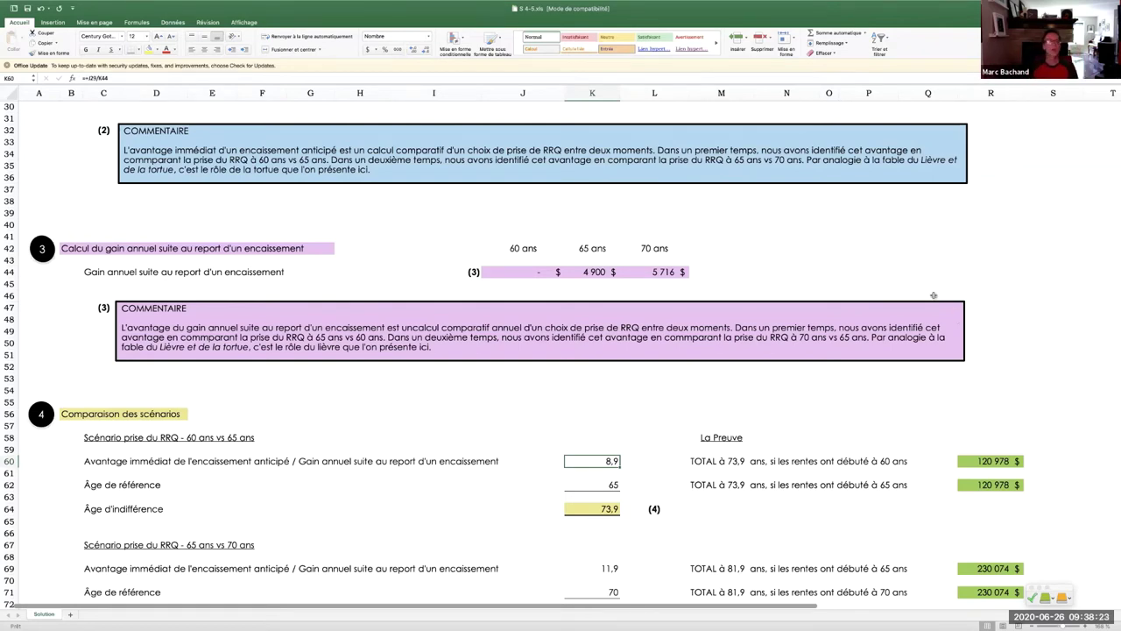
# Examine the reference age, indifference age and proof totals of both scenarios in section 4
pyautogui.scroll(-2, 792, 435)
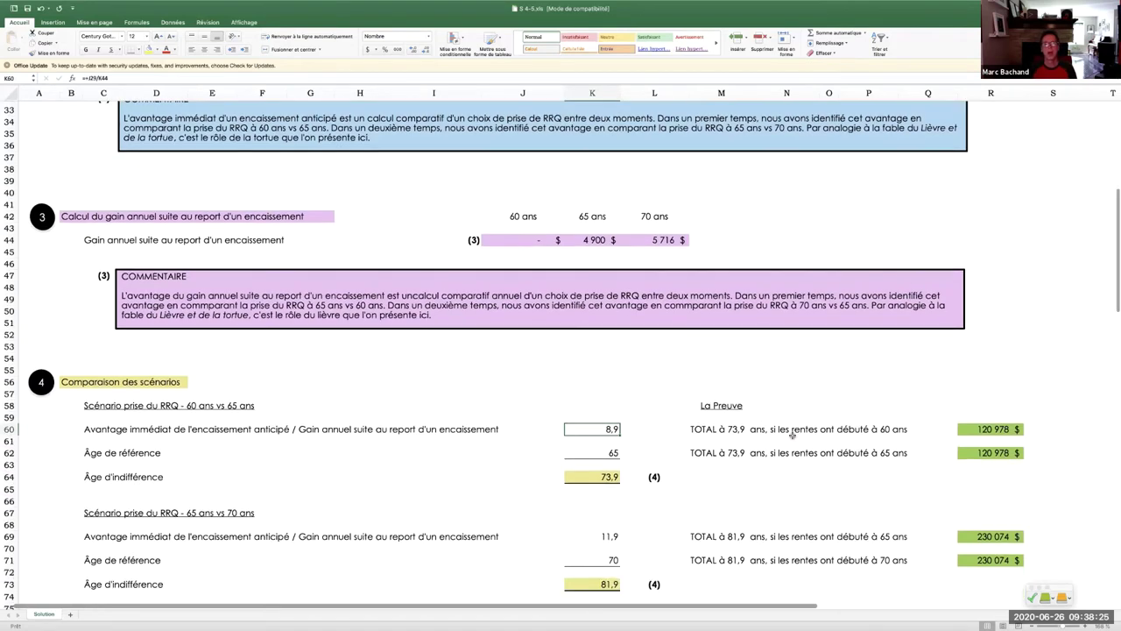
pyautogui.scroll(-1, 793, 436)
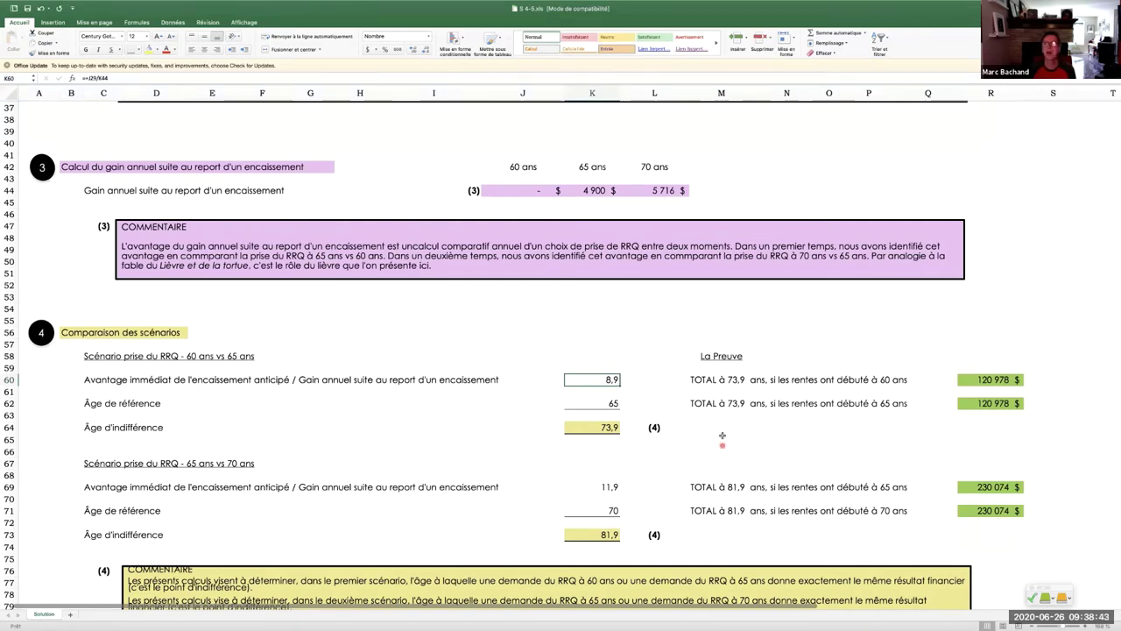
pyautogui.scroll(-2, 722, 436)
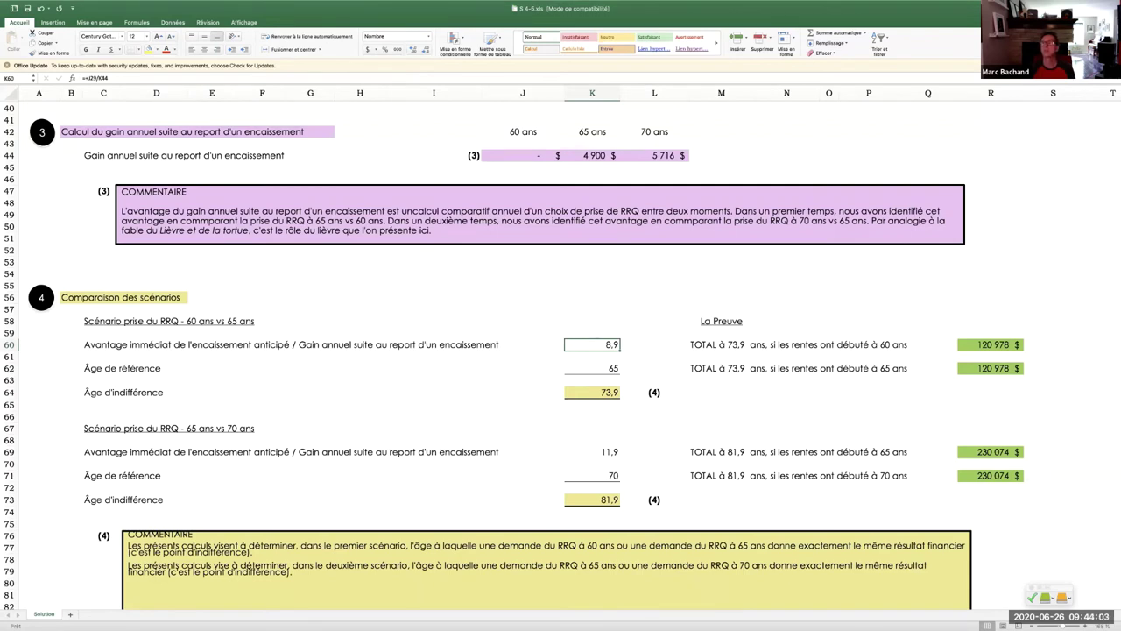
pyautogui.moveTo(530, 4)
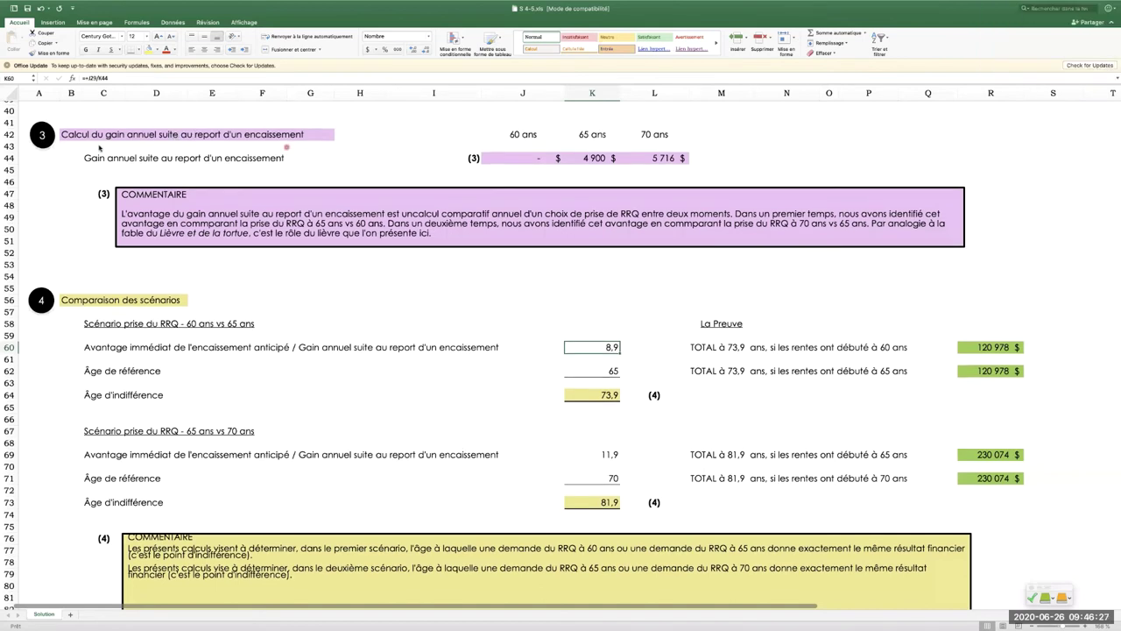
pyautogui.scroll(2, 100, 147)
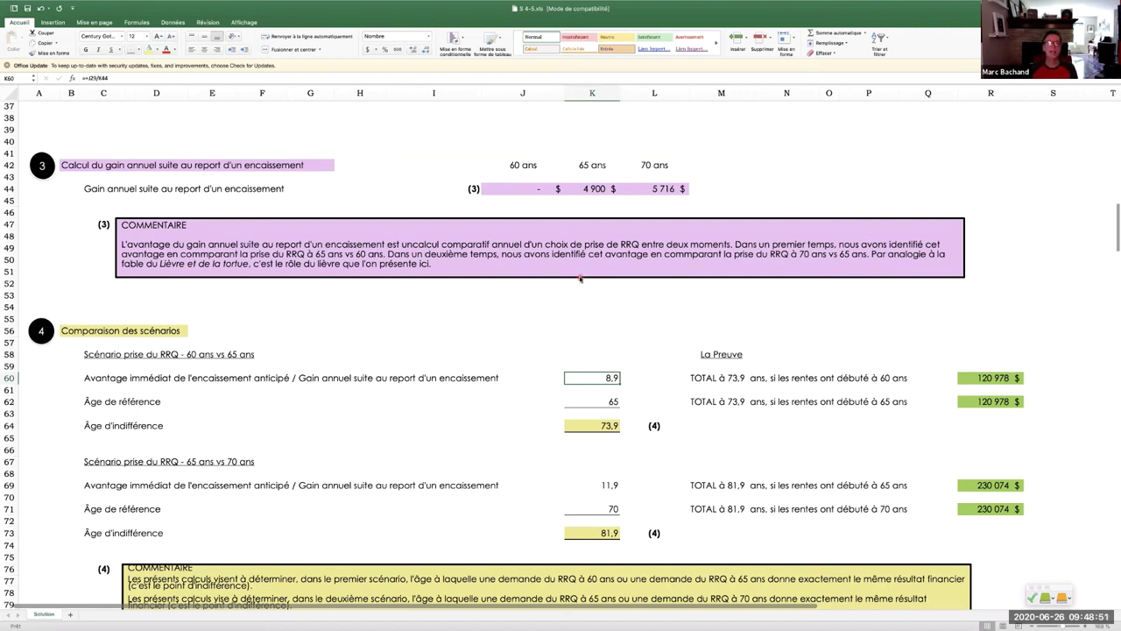
pyautogui.scroll(-1, 579, 278)
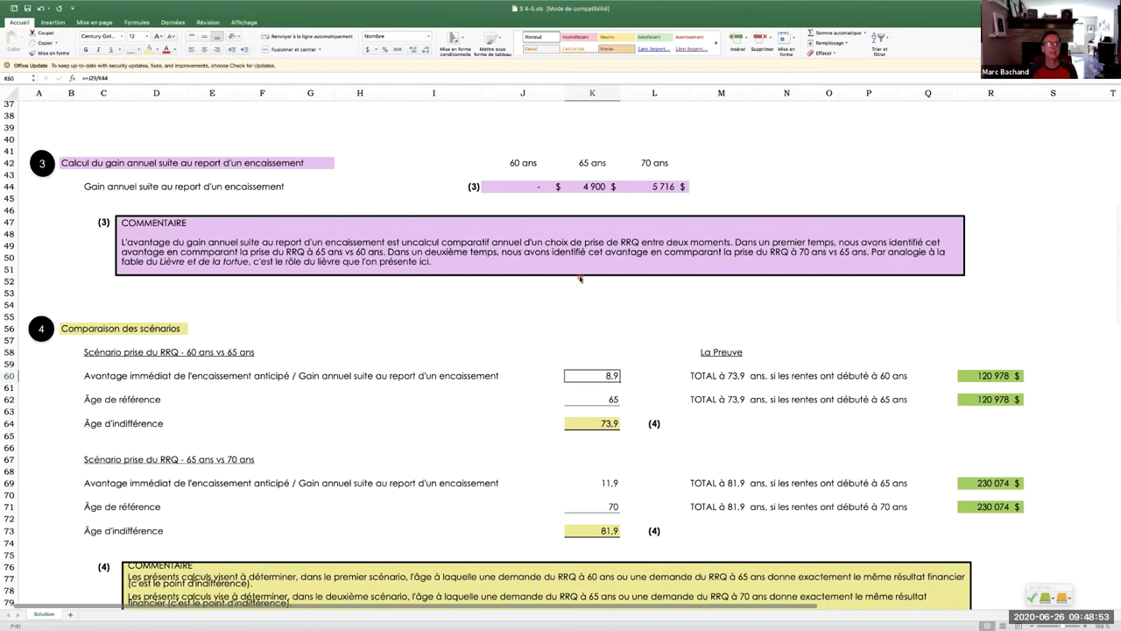
# Review the section 4 comment on indifference points and the section 5 comment on indexation and discounting
pyautogui.scroll(-5, 579, 279)
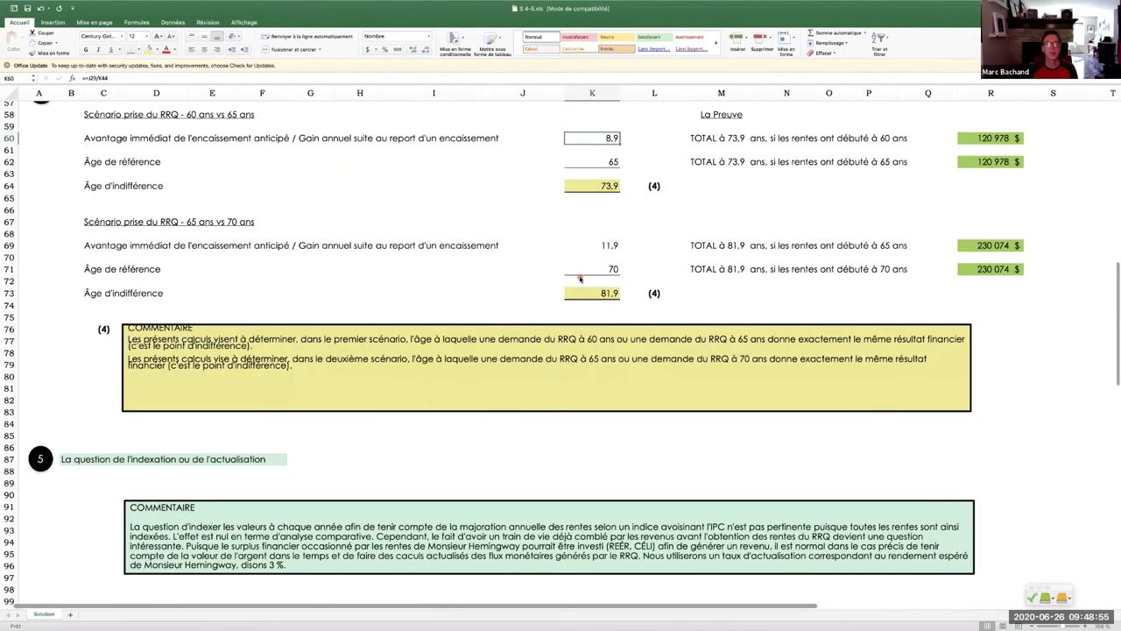
pyautogui.scroll(-5, 579, 279)
pyautogui.scroll(3, 578, 278)
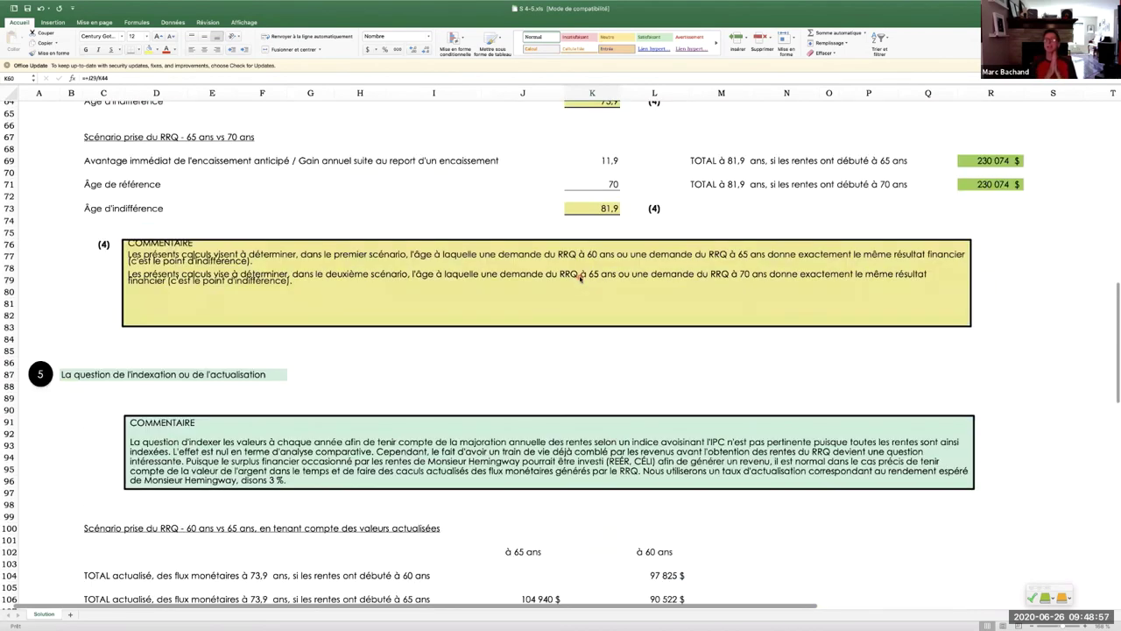
pyautogui.scroll(3, 579, 278)
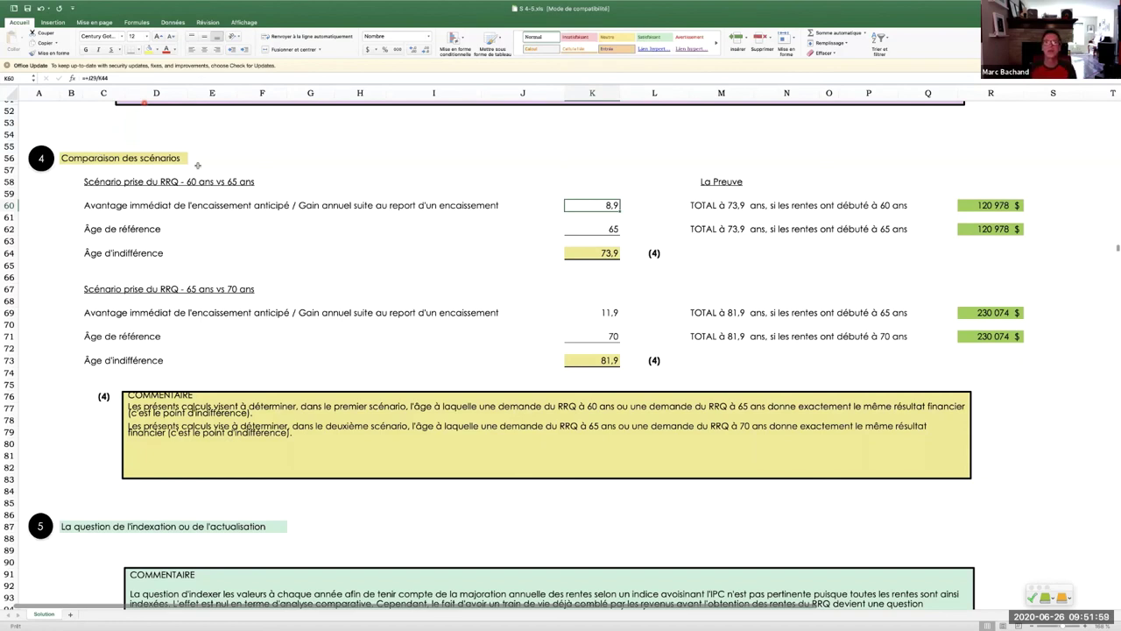
# Revisit the annual deferral gain in section 3 and the immediate advantage amounts in section 2
pyautogui.scroll(2, 368, 201)
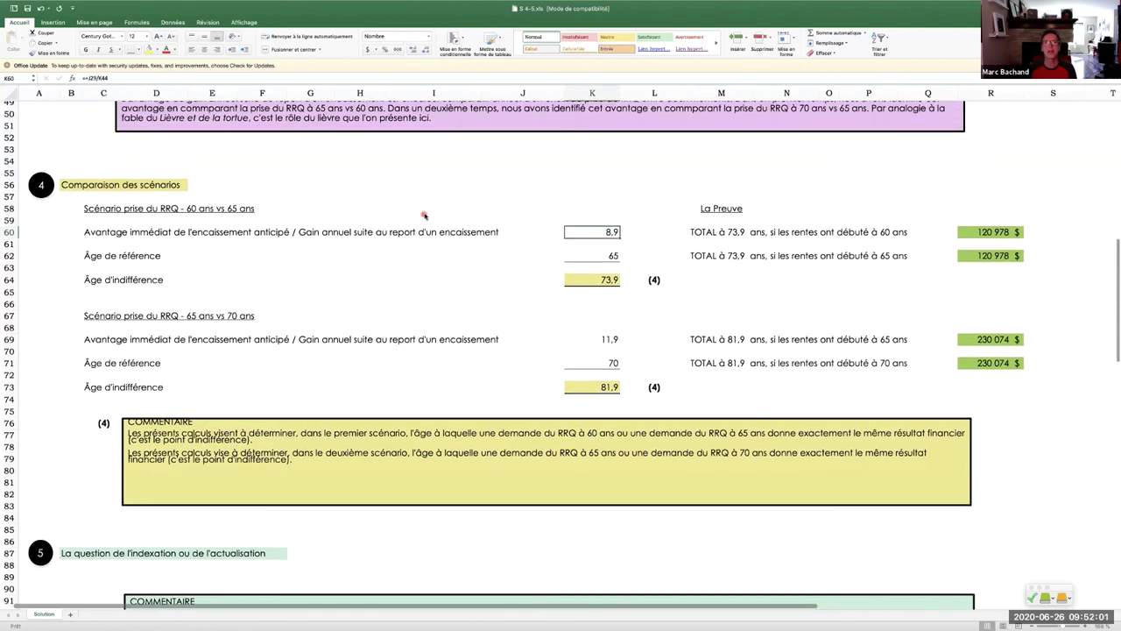
pyautogui.scroll(3, 424, 214)
pyautogui.scroll(6, 425, 213)
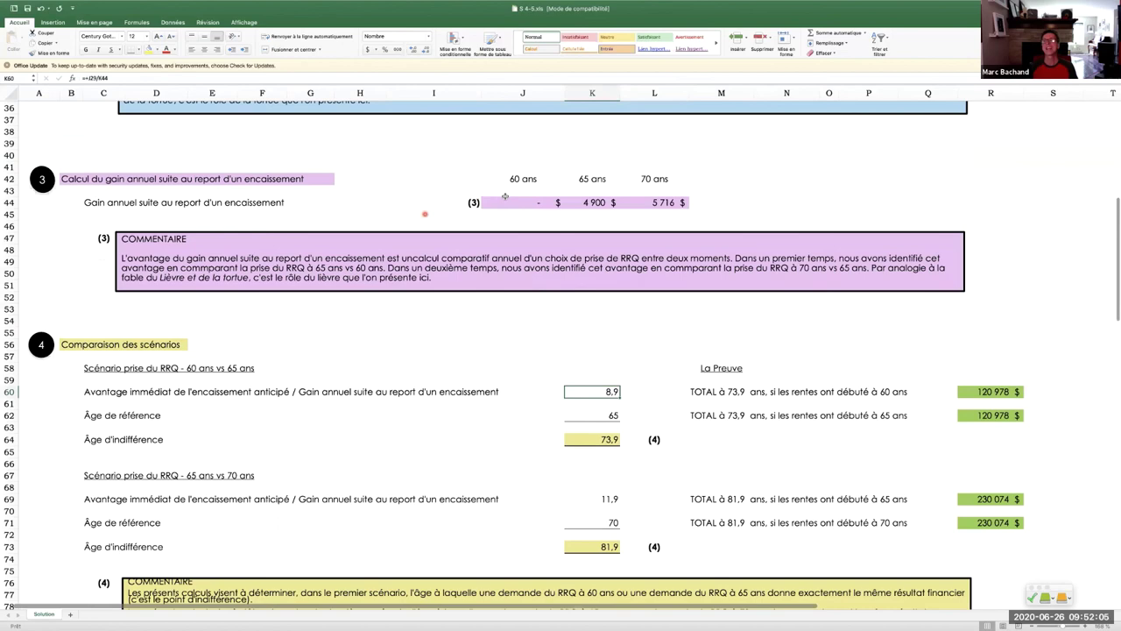
pyautogui.scroll(9, 425, 213)
pyautogui.scroll(1, 504, 194)
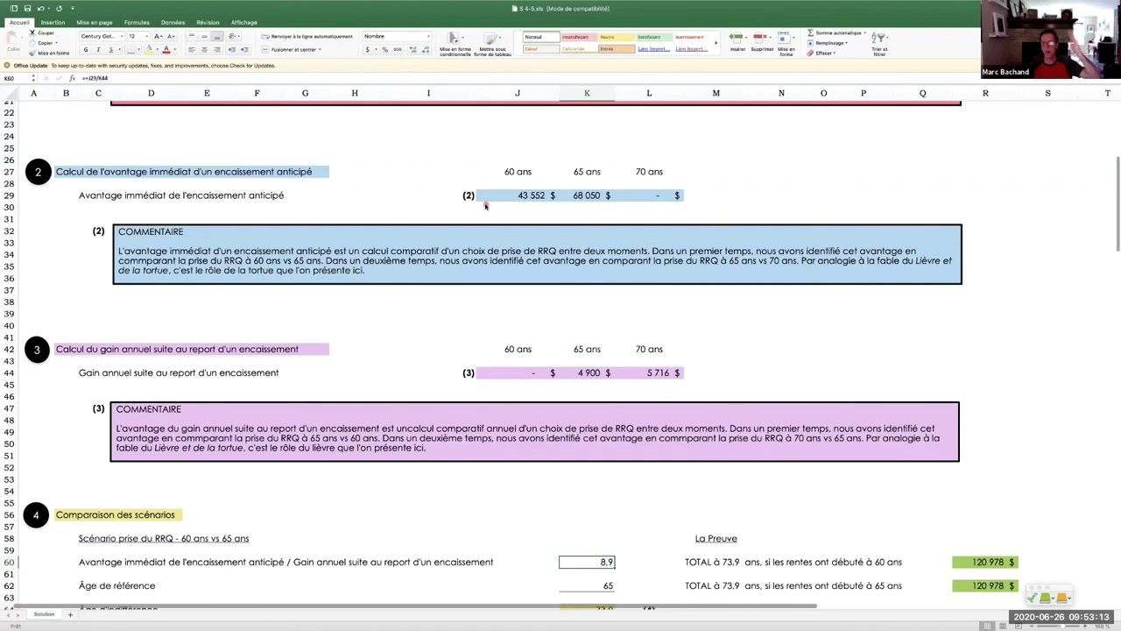
# Inspect the present value formula in L104 for pensions started at 60 in section 5
pyautogui.scroll(-3, 486, 205)
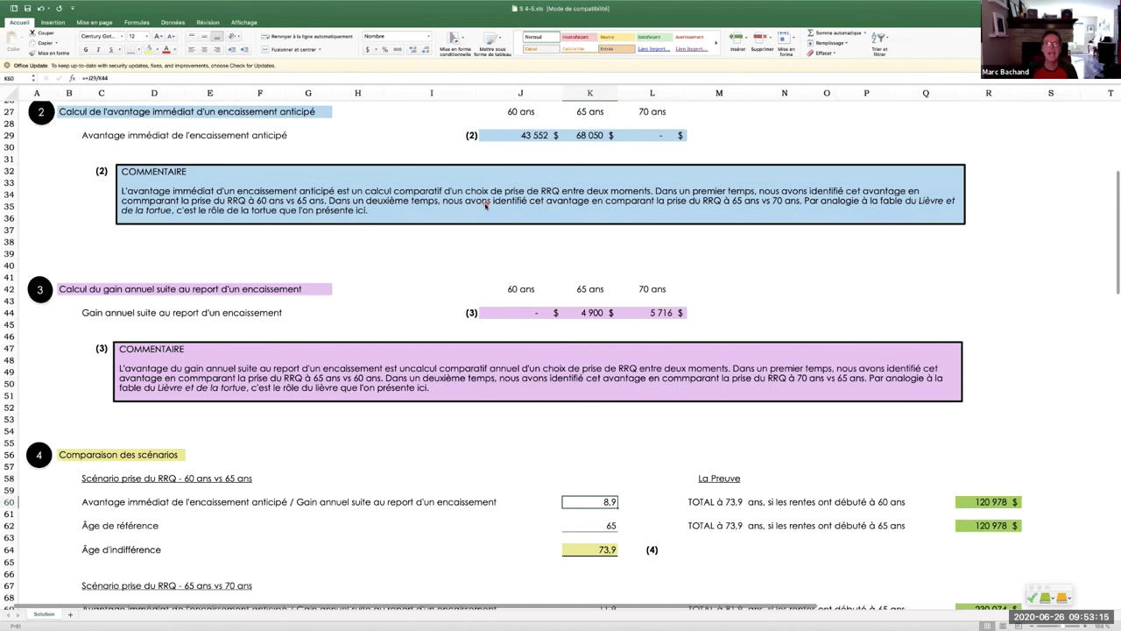
pyautogui.scroll(-6, 476, 253)
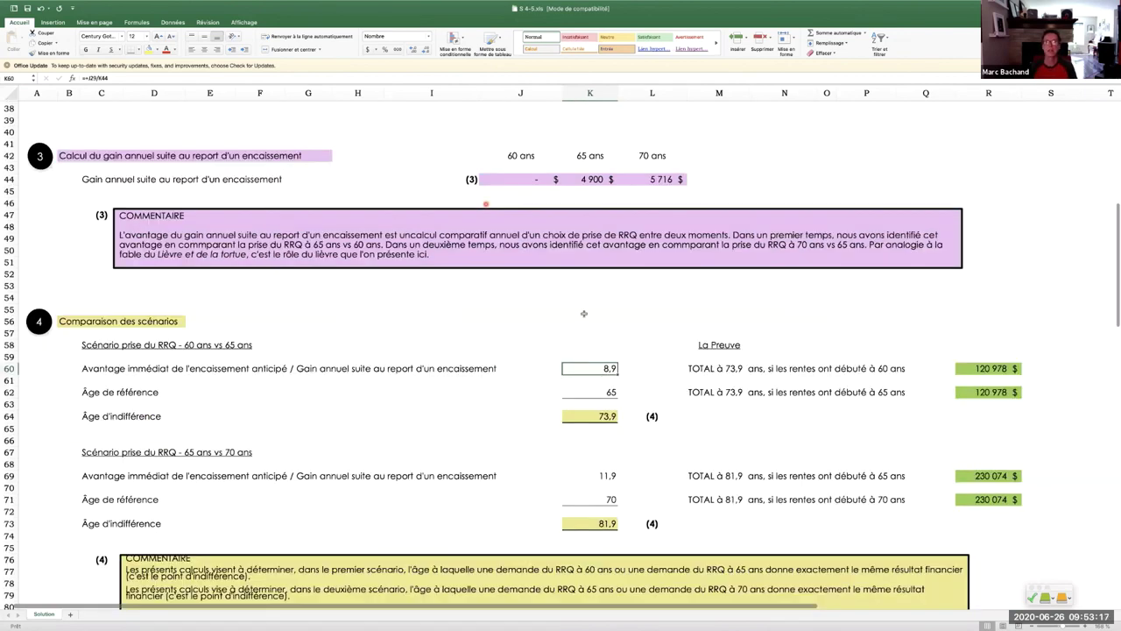
pyautogui.scroll(-15, 583, 313)
pyautogui.scroll(-1, 583, 313)
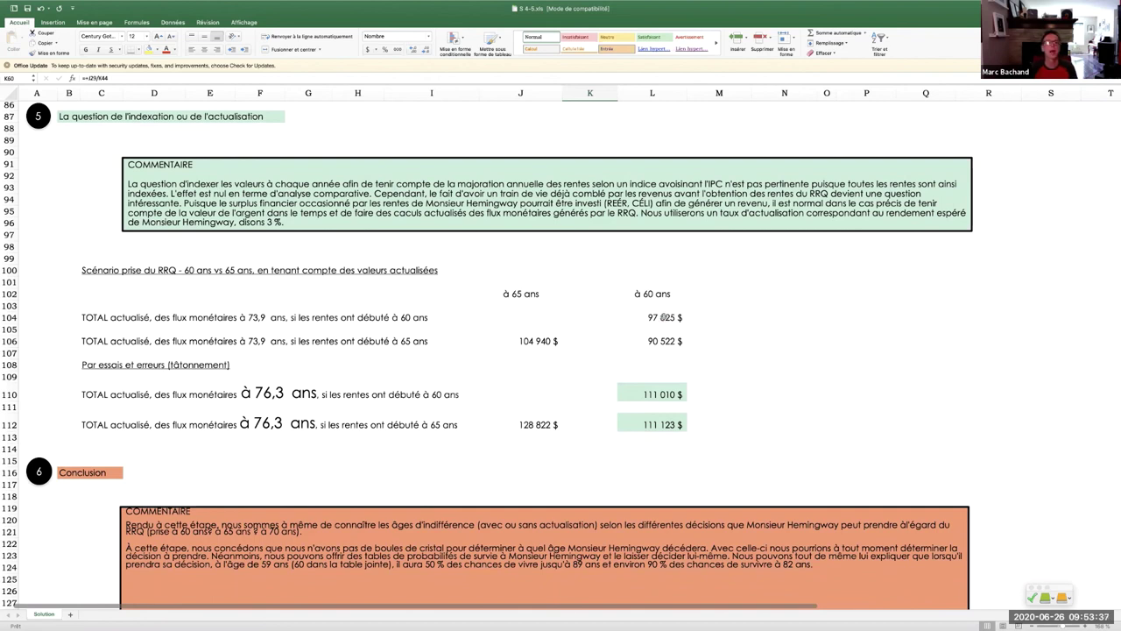
pyautogui.click(684, 317)
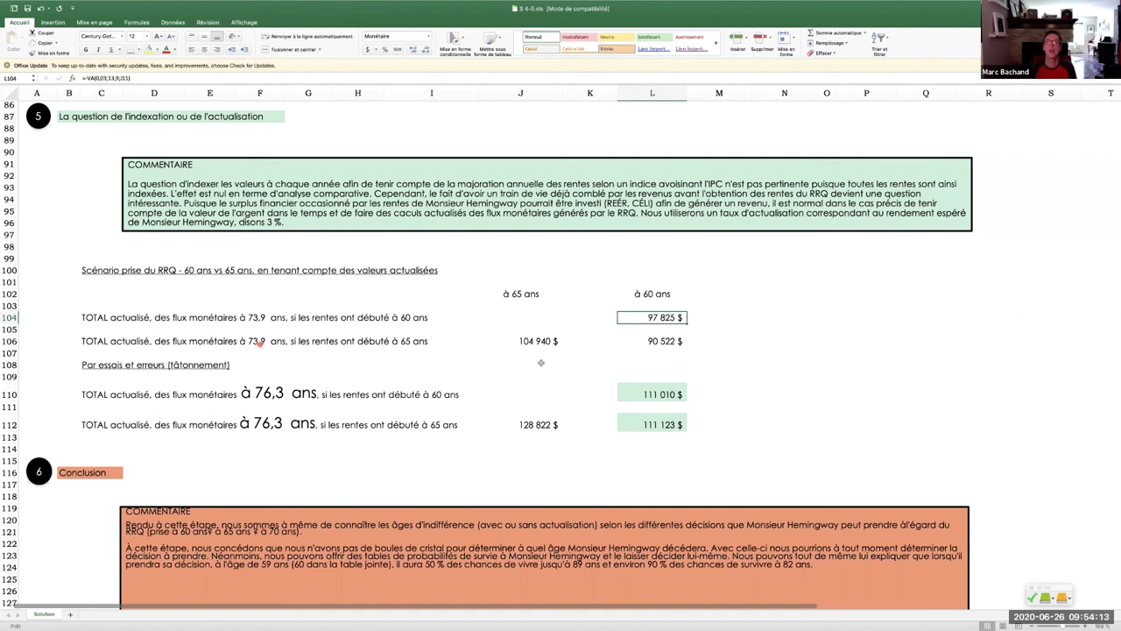
# Trace the pension amount referenced by the L104 formula back to section 1
pyautogui.scroll(1, 541, 363)
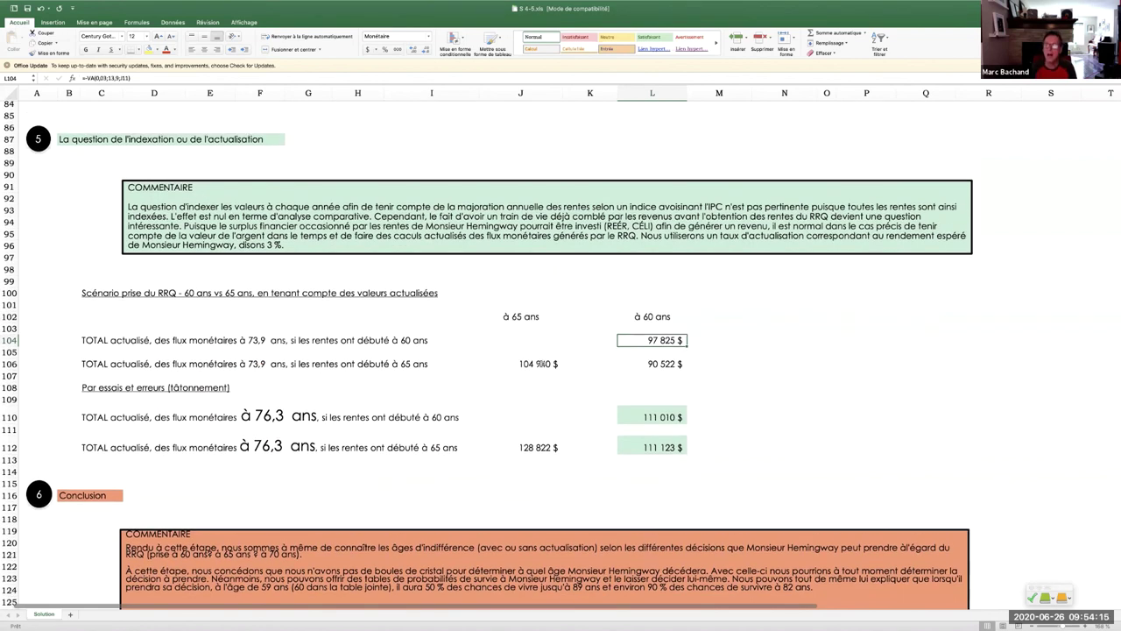
pyautogui.scroll(1, 540, 363)
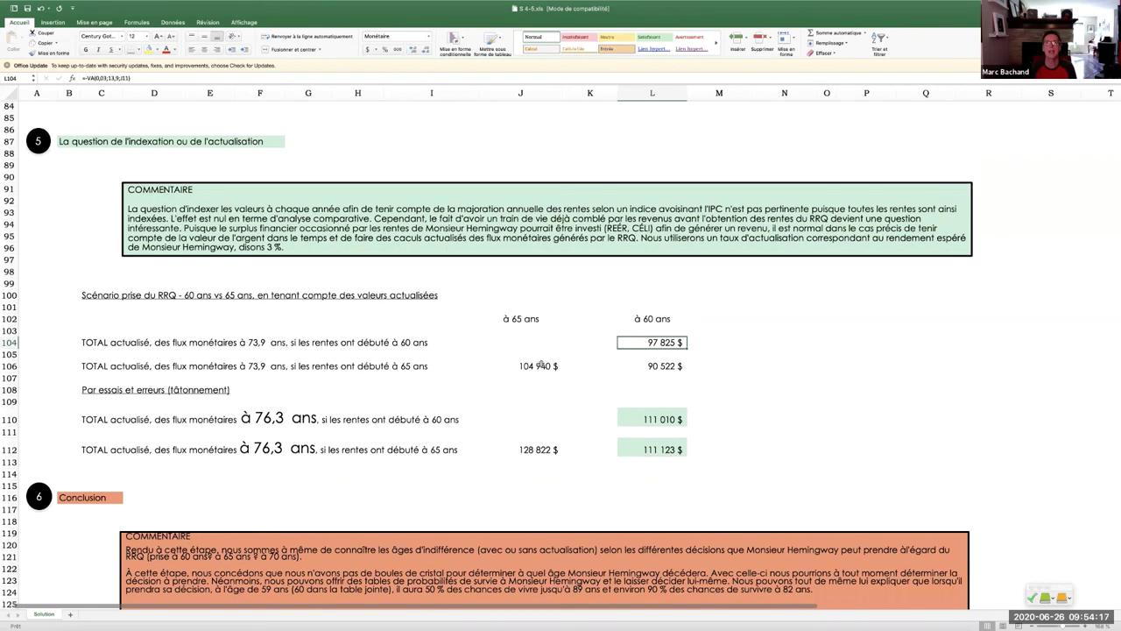
pyautogui.scroll(5, 541, 364)
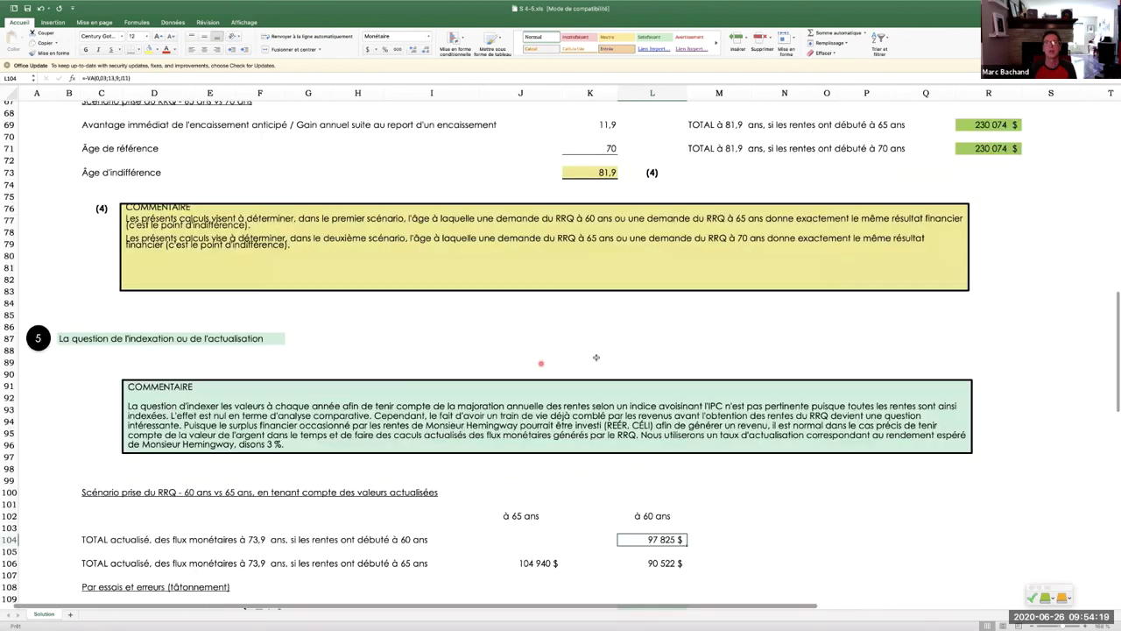
pyautogui.scroll(10, 595, 350)
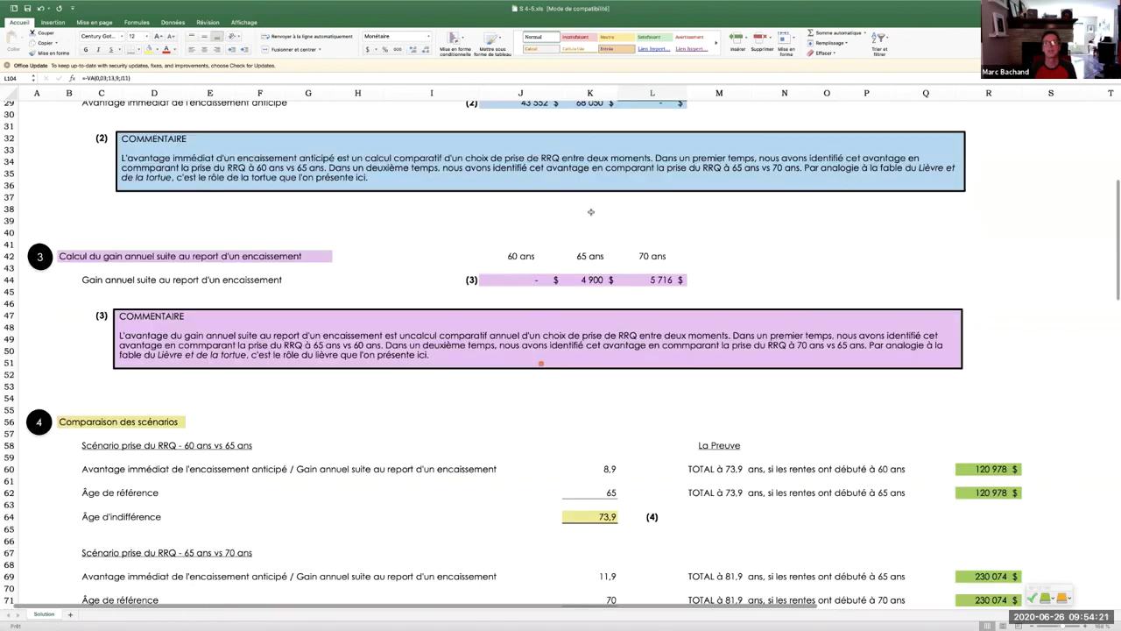
pyautogui.scroll(7, 591, 211)
pyautogui.scroll(-4, 591, 211)
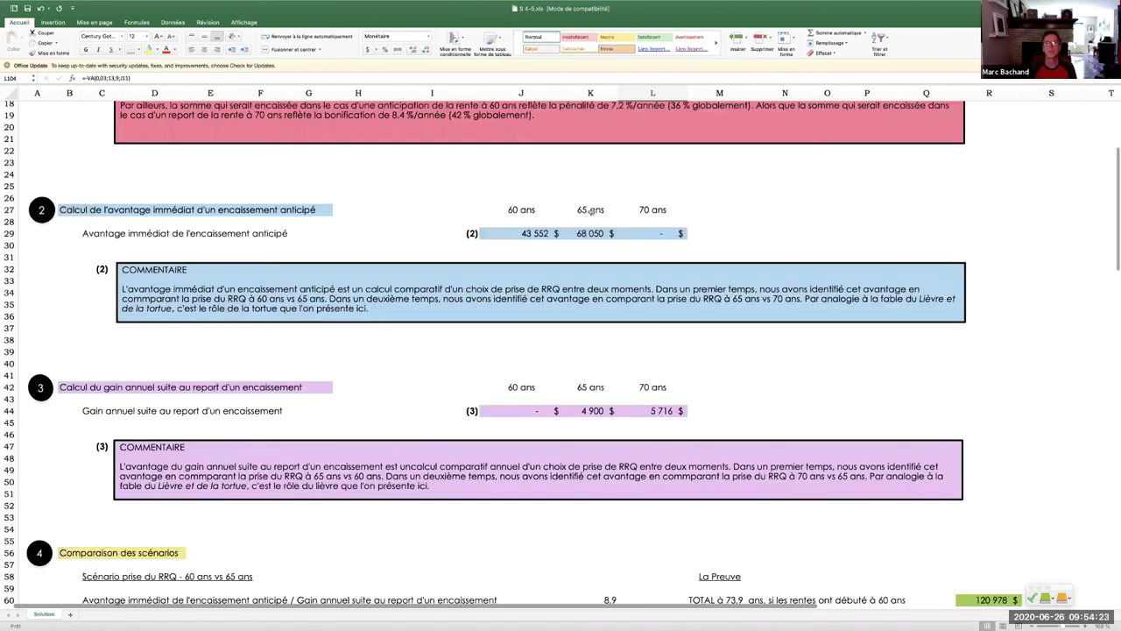
# Inspect the formula in L106 that discounts the total for pensions started at 65 back to age 60
pyautogui.scroll(-15, 591, 211)
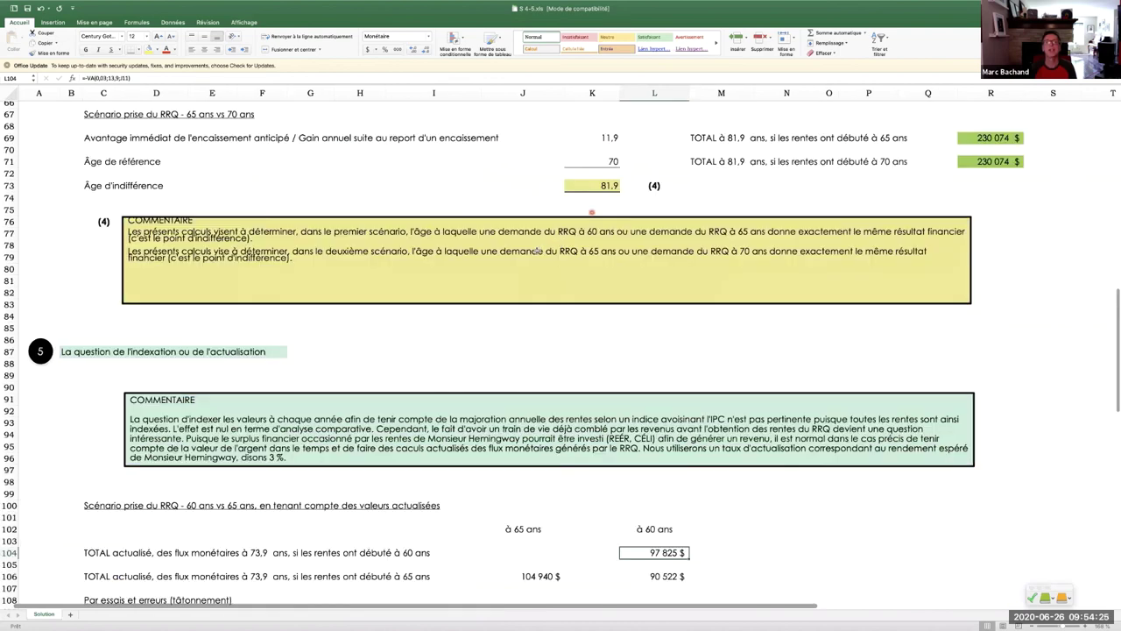
pyautogui.scroll(-5, 554, 244)
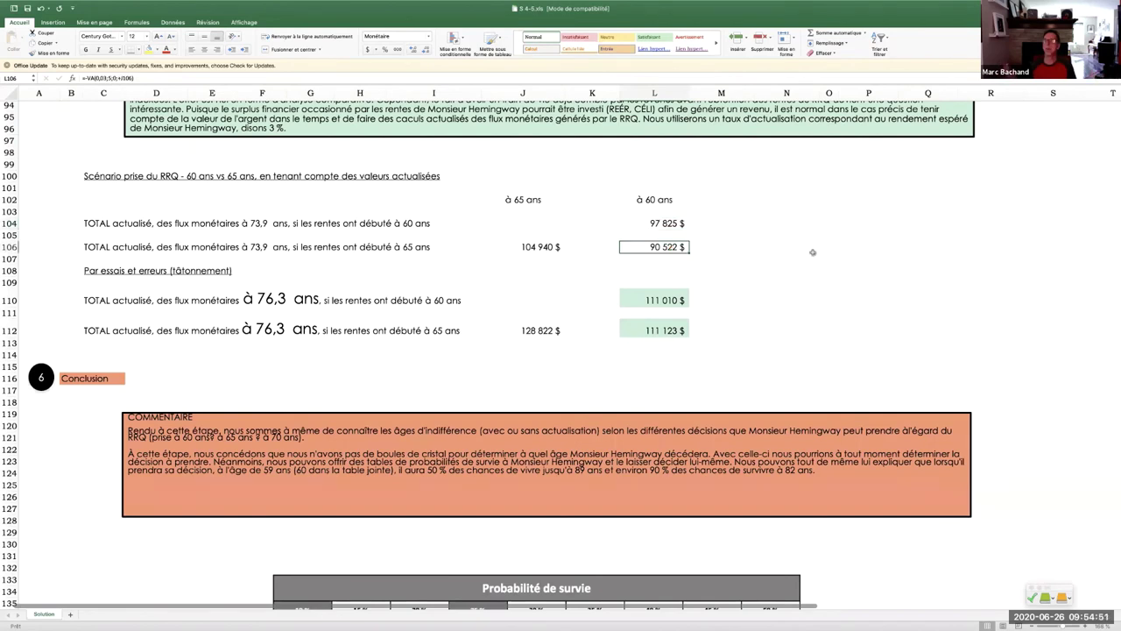
pyautogui.press('Down')
pyautogui.press('Down')
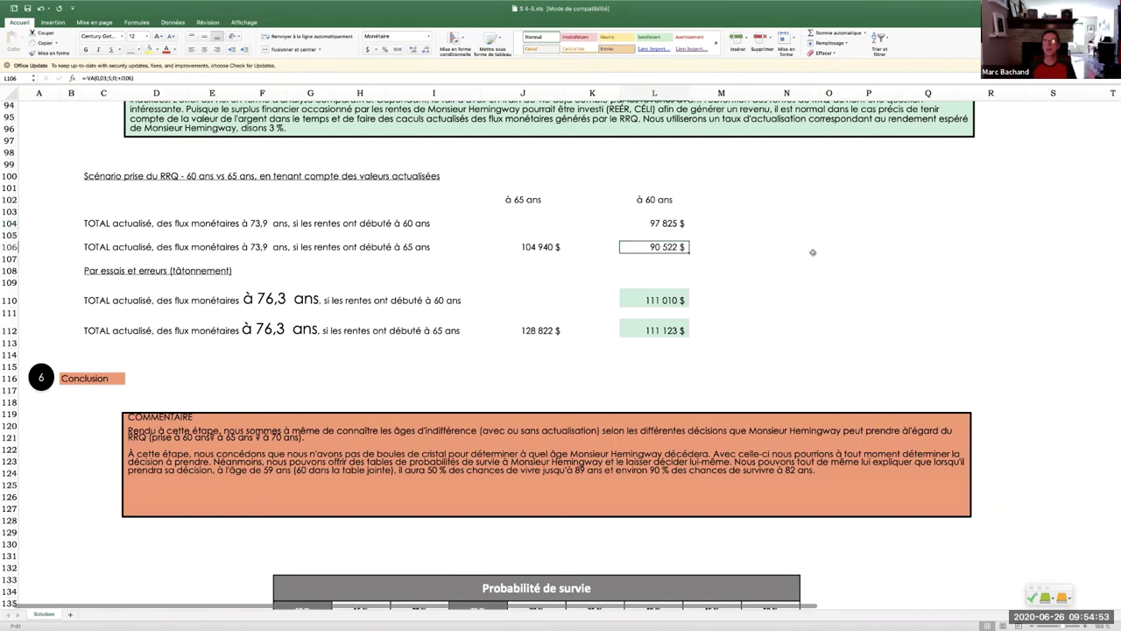